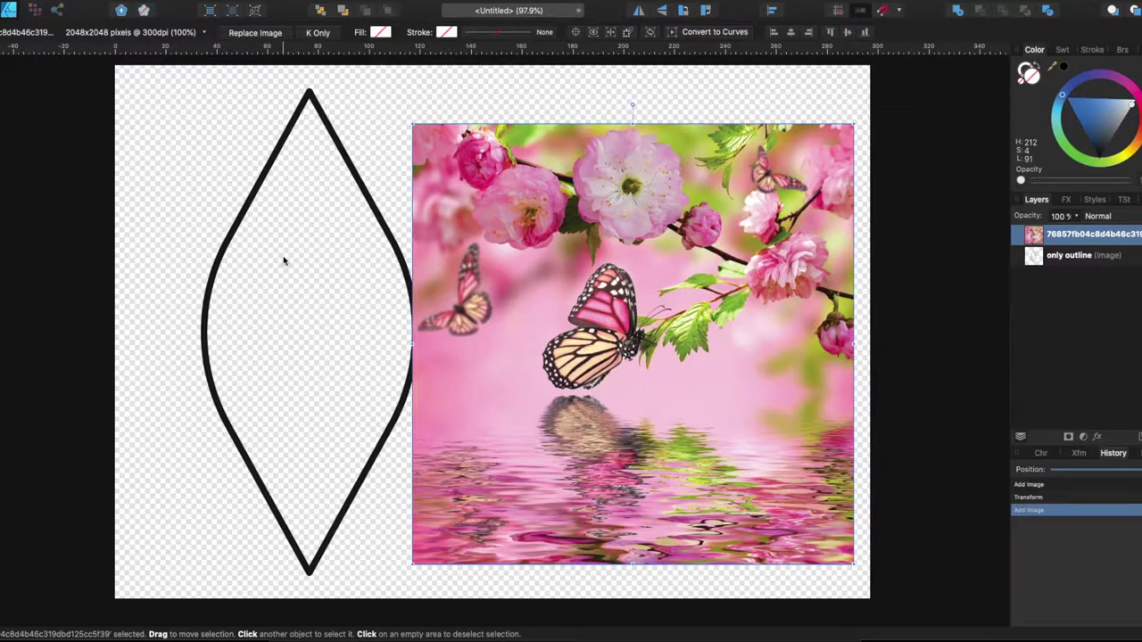
# Step: Move the leaf-shaped outline onto the butterfly picture and bring its layer above the picture's layer
pyautogui.moveTo(319, 298); pyautogui.dragTo(266, 294)
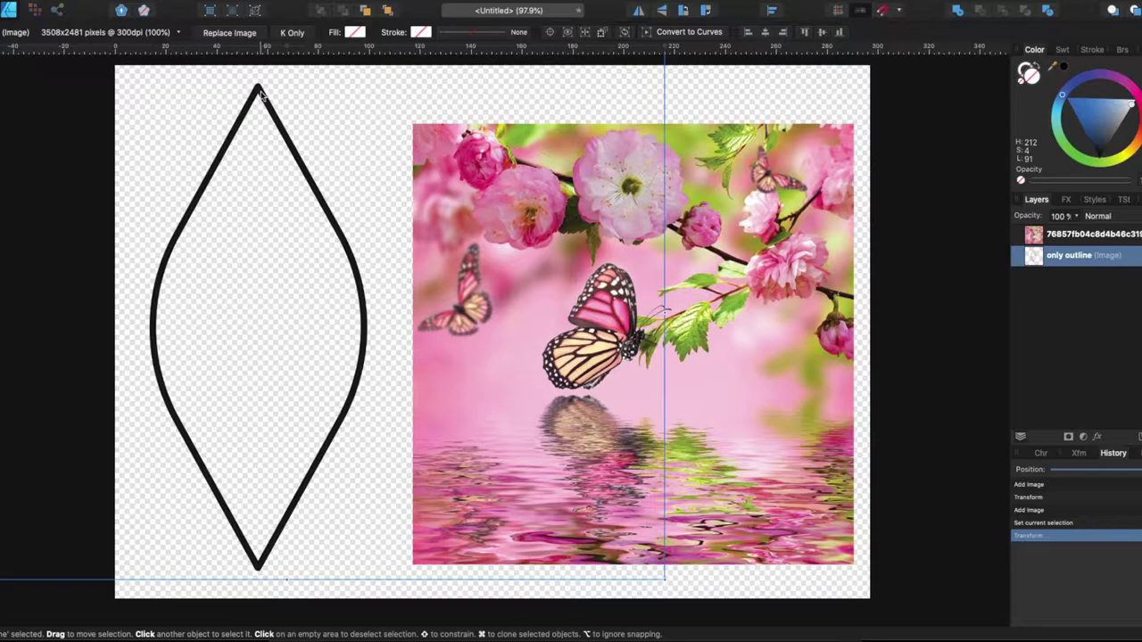
pyautogui.moveTo(270, 390); pyautogui.dragTo(634, 393)
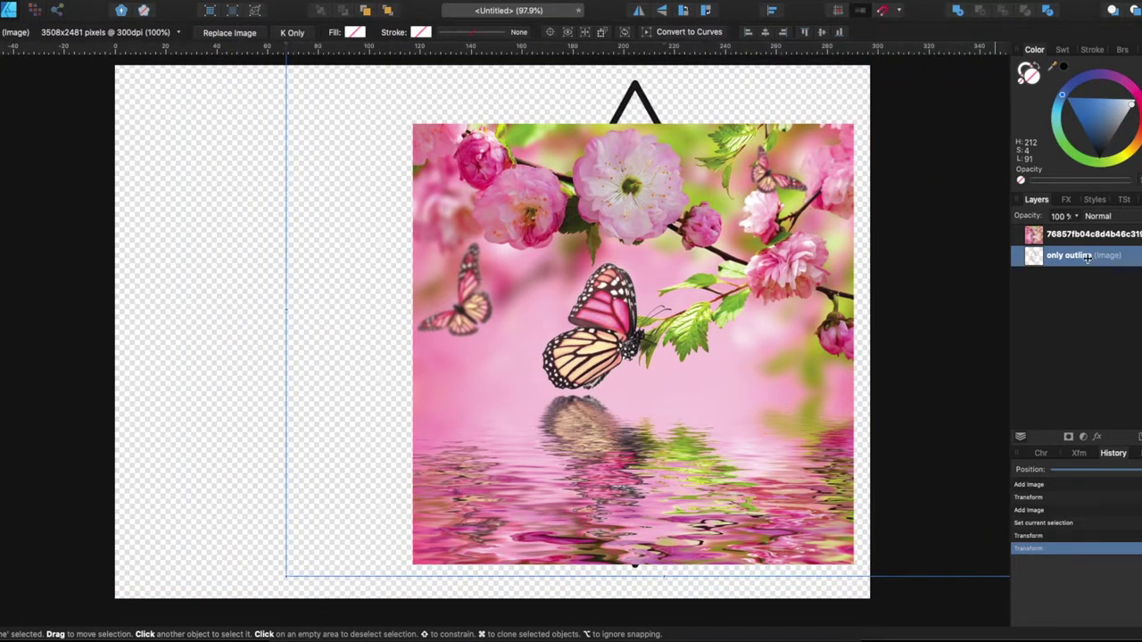
pyautogui.moveTo(1082, 228); pyautogui.dragTo(1080, 223)
# Step: Reposition the leaf-shaped outline, scale it down proportionally and place it over the lower right area of the butterfly picture
pyautogui.moveTo(589, 346); pyautogui.dragTo(439, 353)
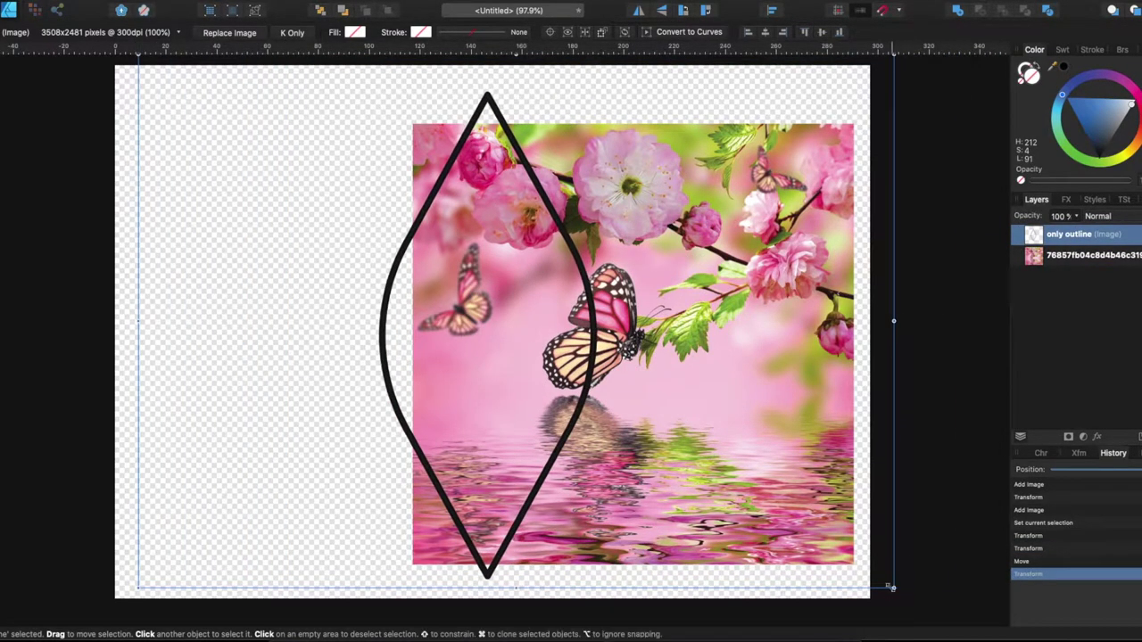
pyautogui.moveTo(892, 588); pyautogui.dragTo(671, 423)
pyautogui.moveTo(528, 406); pyautogui.dragTo(748, 471)
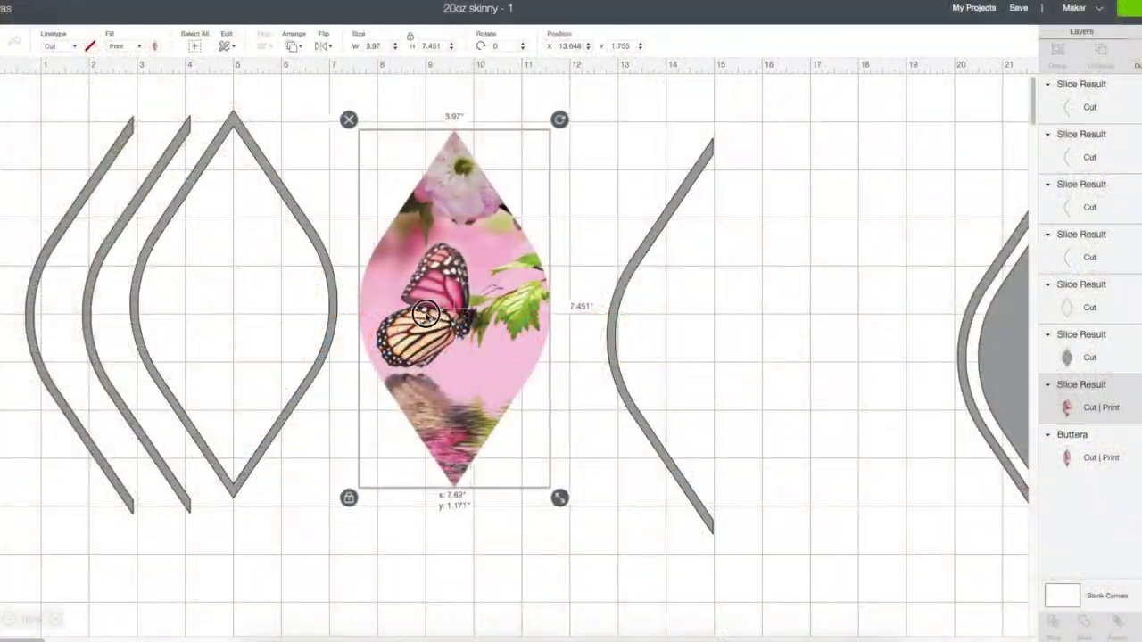
# Step: Move two curved slices onto the leaf outline and place the butterfly cutout beside it at about X 7.787, Y 0.699
pyautogui.moveTo(426, 314); pyautogui.dragTo(82, 281)
pyautogui.moveTo(152, 303); pyautogui.dragTo(243, 311)
pyautogui.moveTo(106, 292); pyautogui.dragTo(334, 286)
pyautogui.moveTo(80, 282); pyautogui.dragTo(455, 302)
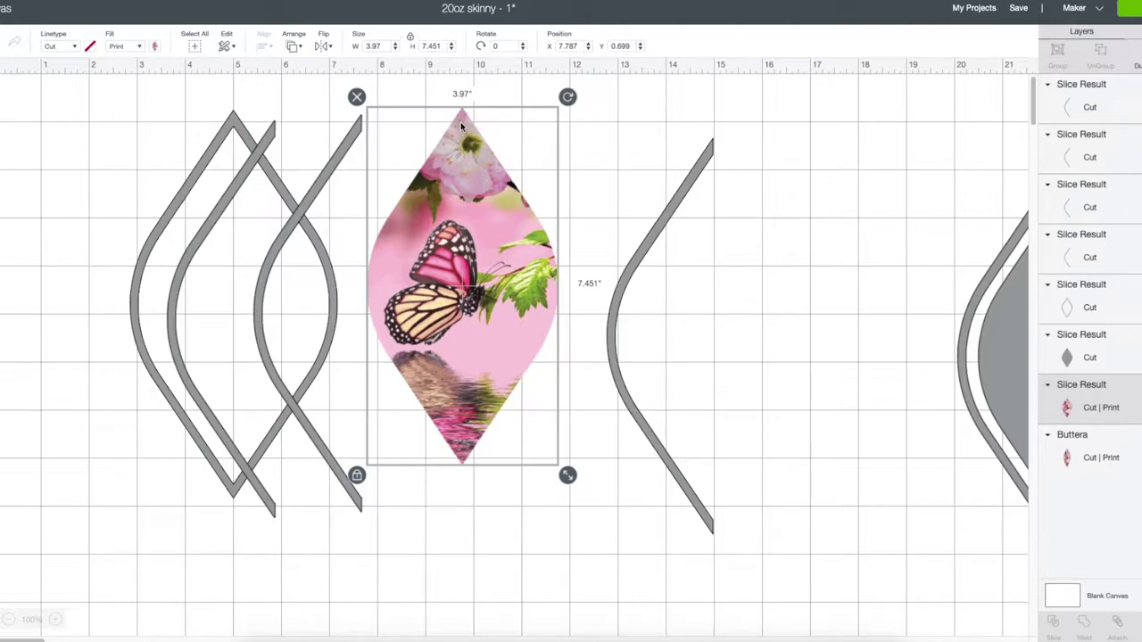
# Step: Shift the butterfly cutout to about X 8.329, Y 0.963 and move the curved slice on its right slightly outward
pyautogui.moveTo(462, 184); pyautogui.dragTo(514, 187)
pyautogui.moveTo(651, 237); pyautogui.dragTo(675, 209)
pyautogui.moveTo(516, 270); pyautogui.dragTo(482, 300)
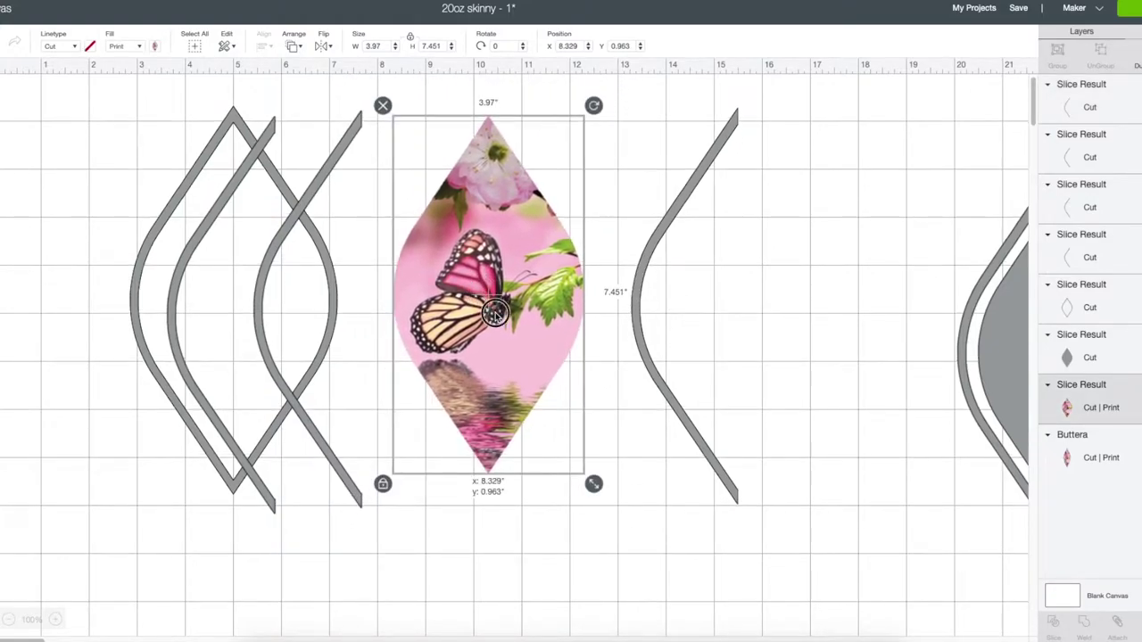
# Step: Move the two remaining curved slices from the right of the butterfly cutout over to the leaf outline group
pyautogui.scroll(-1, 536, 308)
pyautogui.moveTo(634, 301); pyautogui.dragTo(166, 302)
pyautogui.moveTo(963, 366); pyautogui.dragTo(105, 338)
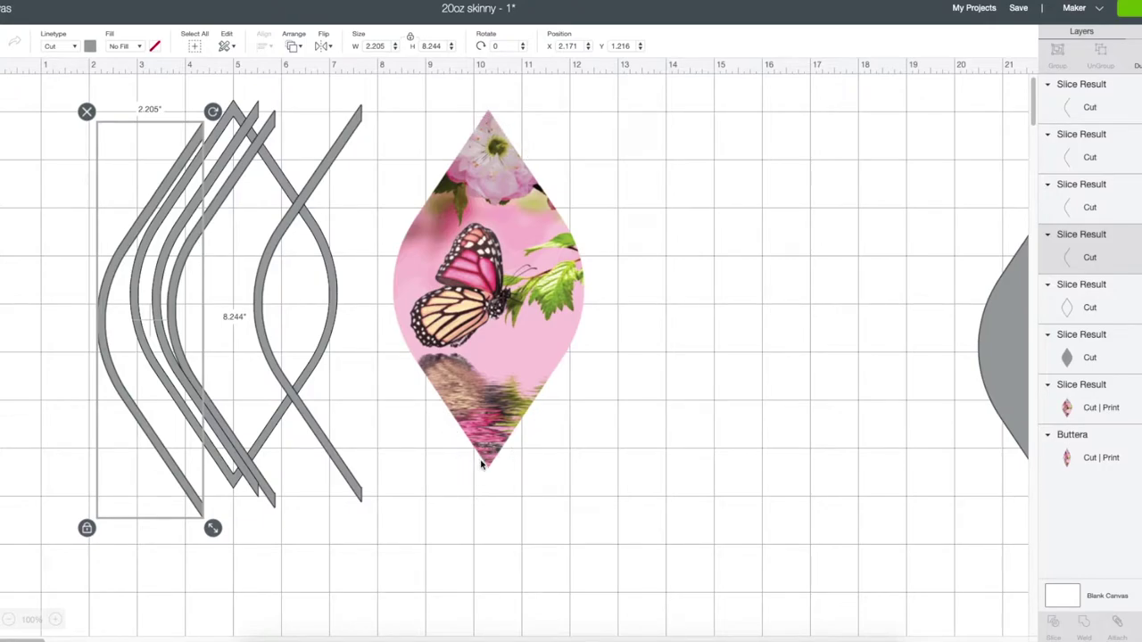
# Step: Unlock the butterfly cutout's proportions and set its height to 7.3 in and its width to 3.8 in
pyautogui.click(501, 272)
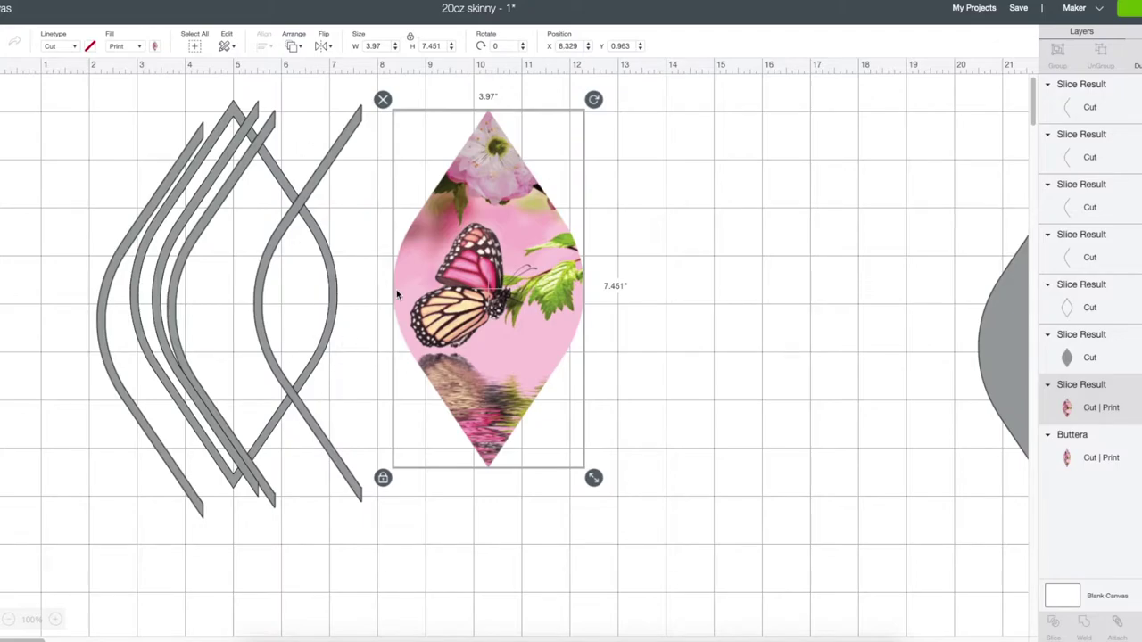
pyautogui.hscroll(5, 791, 298)
pyautogui.hscroll(-5, 788, 295)
pyautogui.click(411, 39)
pyautogui.click(452, 49)
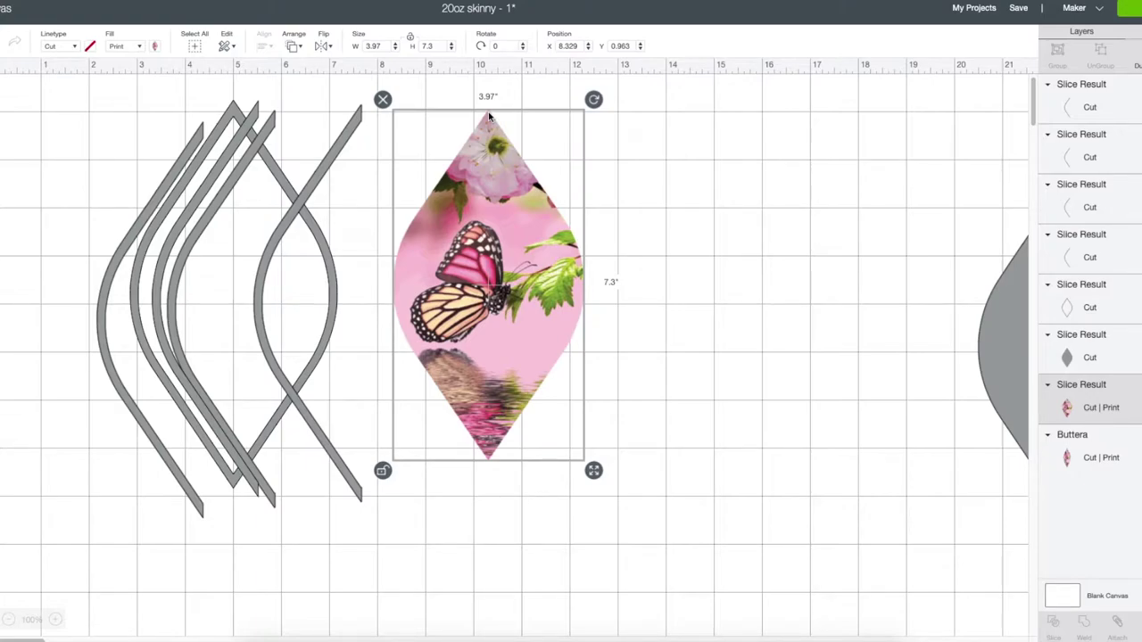
pyautogui.click(396, 49)
pyautogui.click(396, 49)
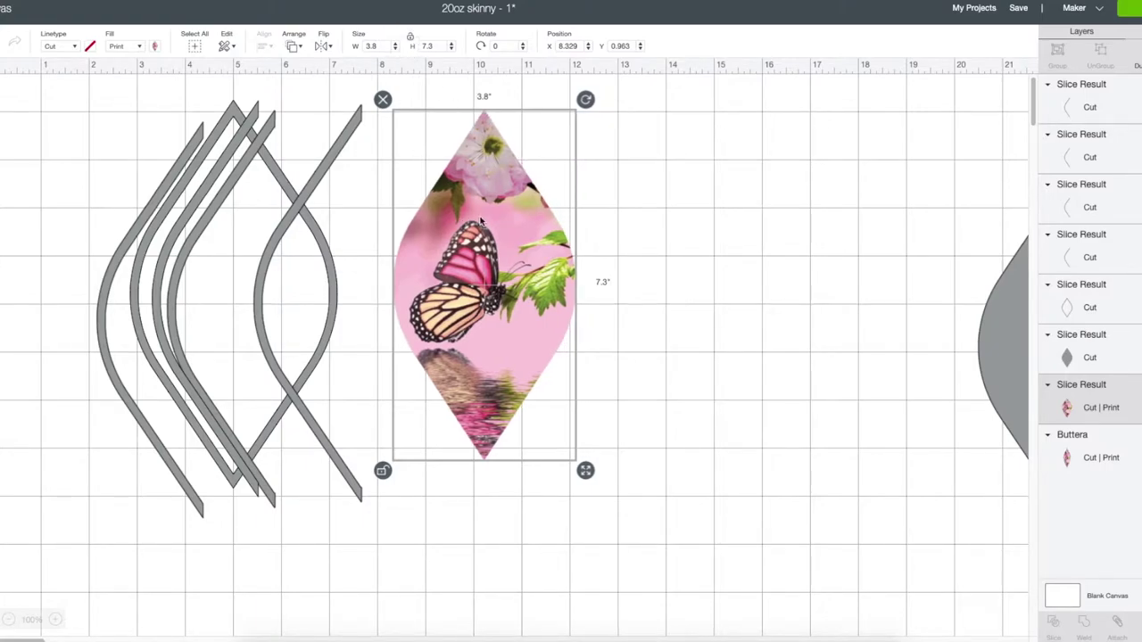
# Step: Enlarge the butterfly cutout to about 4.508 × 8.328 in and move one curved slice to the cutout's right side
pyautogui.moveTo(586, 470); pyautogui.dragTo(619, 519)
pyautogui.scroll(1, 571, 389)
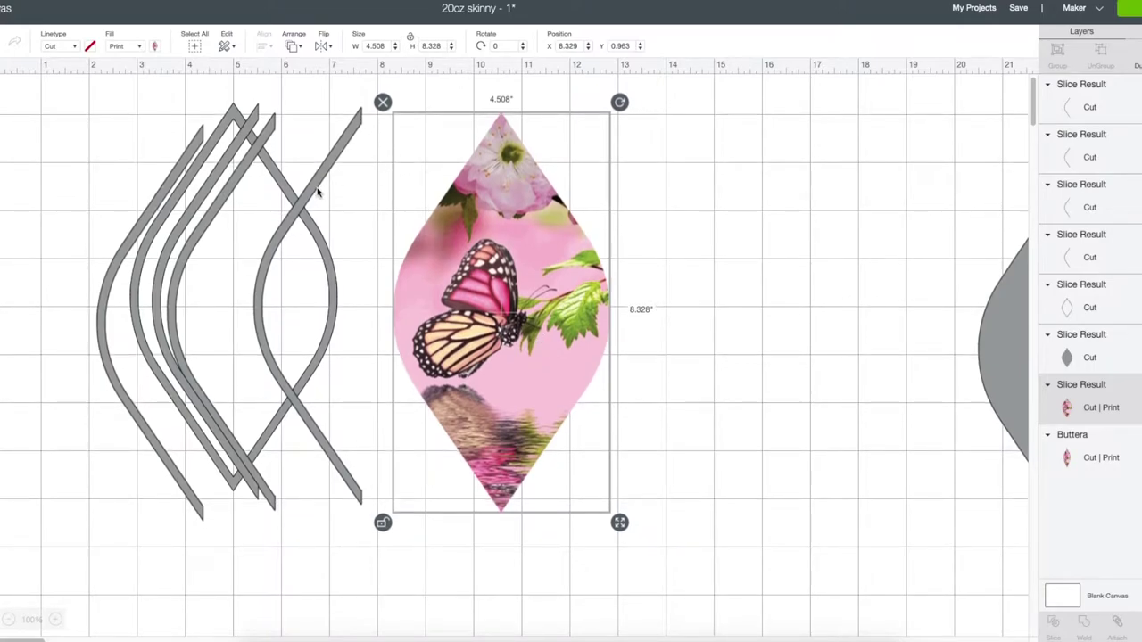
pyautogui.moveTo(307, 182)
pyautogui.mouseDown()
pyautogui.moveTo(455, 184)
pyautogui.moveTo(708, 148)
pyautogui.moveTo(697, 183)
pyautogui.mouseUp()
pyautogui.moveTo(539, 244)
pyautogui.mouseDown()
pyautogui.moveTo(581, 242)
pyautogui.moveTo(557, 240)
pyautogui.mouseUp()
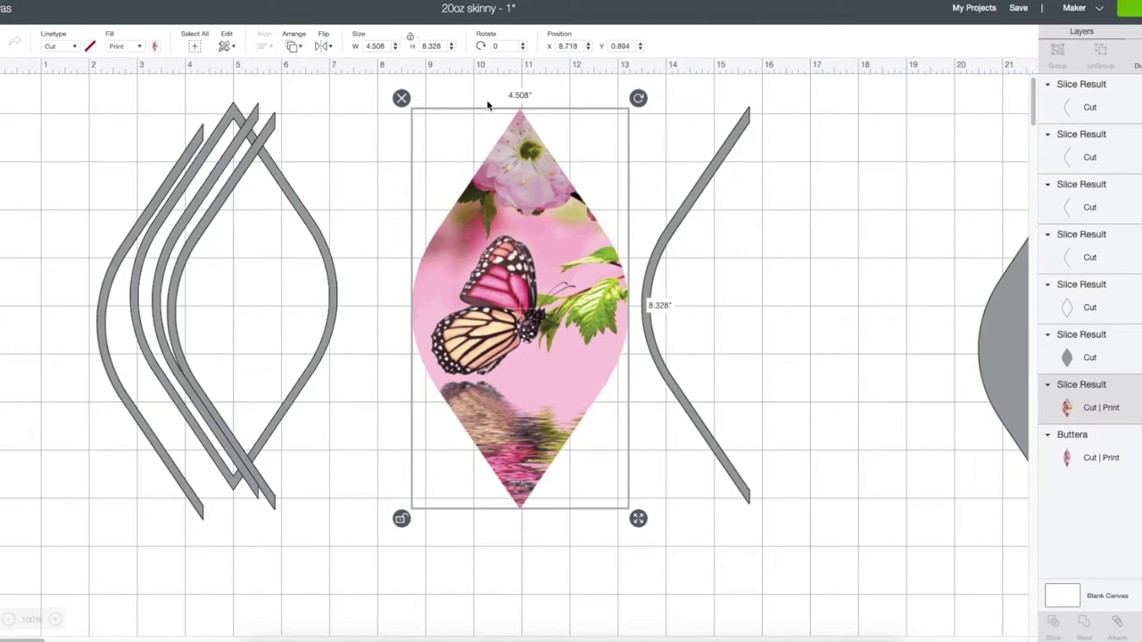
# Step: Set the butterfly cutout's width to 4.5 in and its height to 8.1 in
pyautogui.click(395, 49)
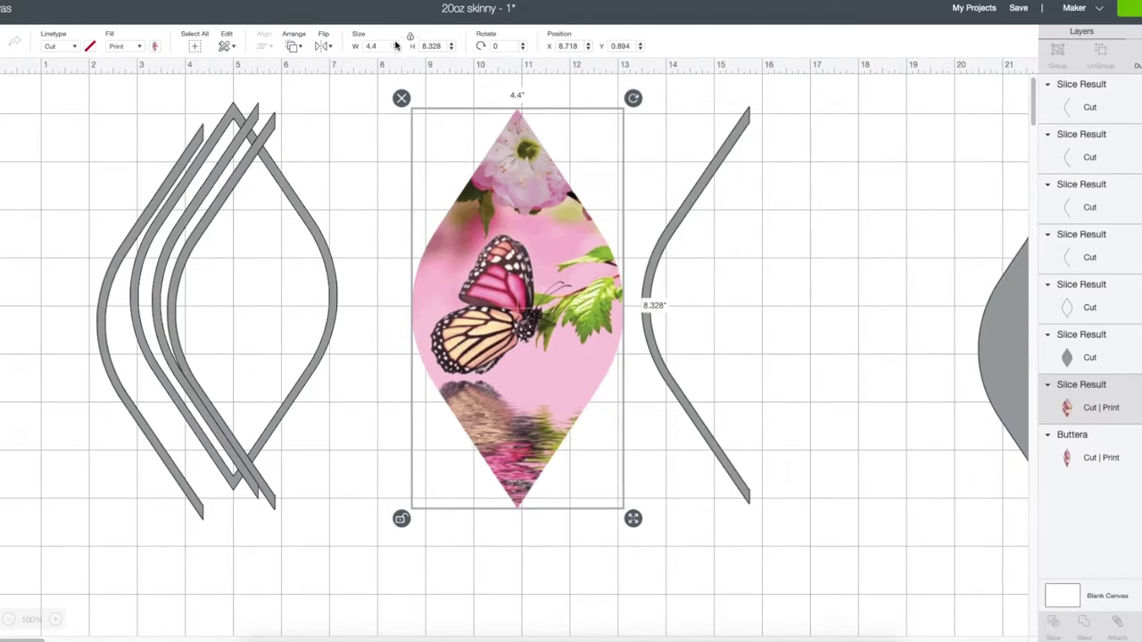
pyautogui.click(396, 46)
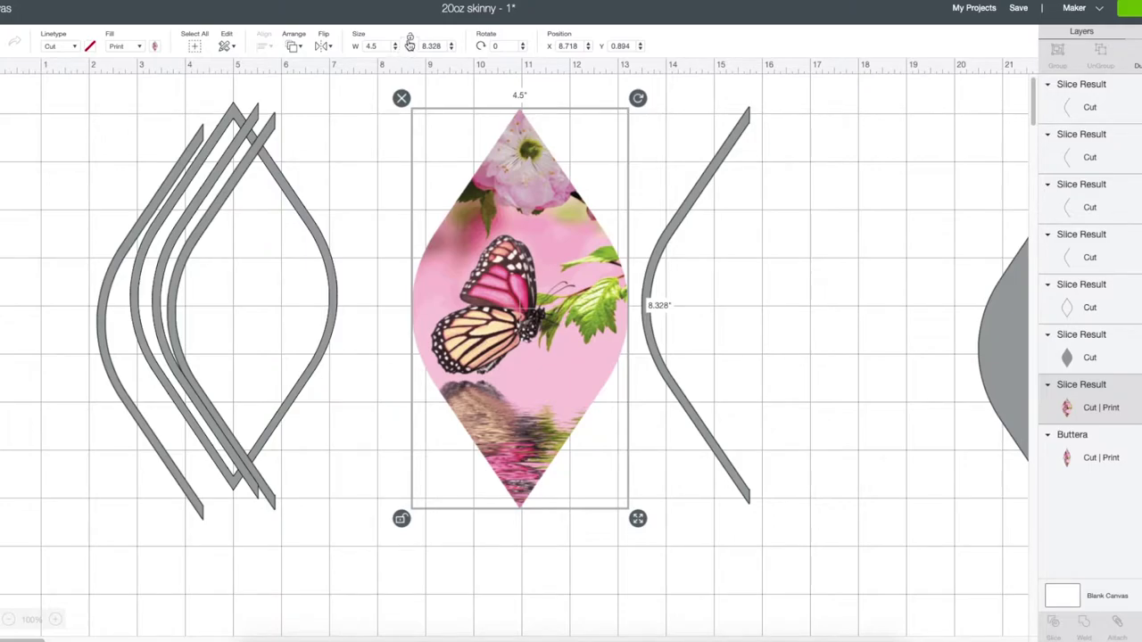
pyautogui.click(452, 49)
pyautogui.click(451, 49)
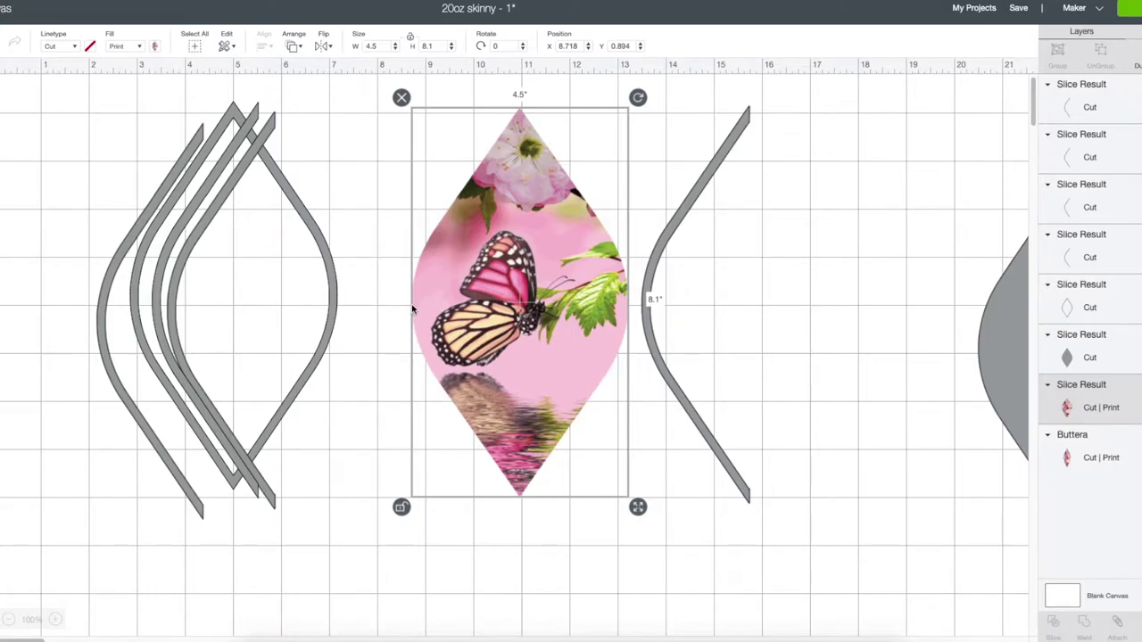
# Step: Set the butterfly cutout's width to 4.3 in, move it against the curved slice, and shift it back left
pyautogui.click(396, 49)
pyautogui.click(395, 49)
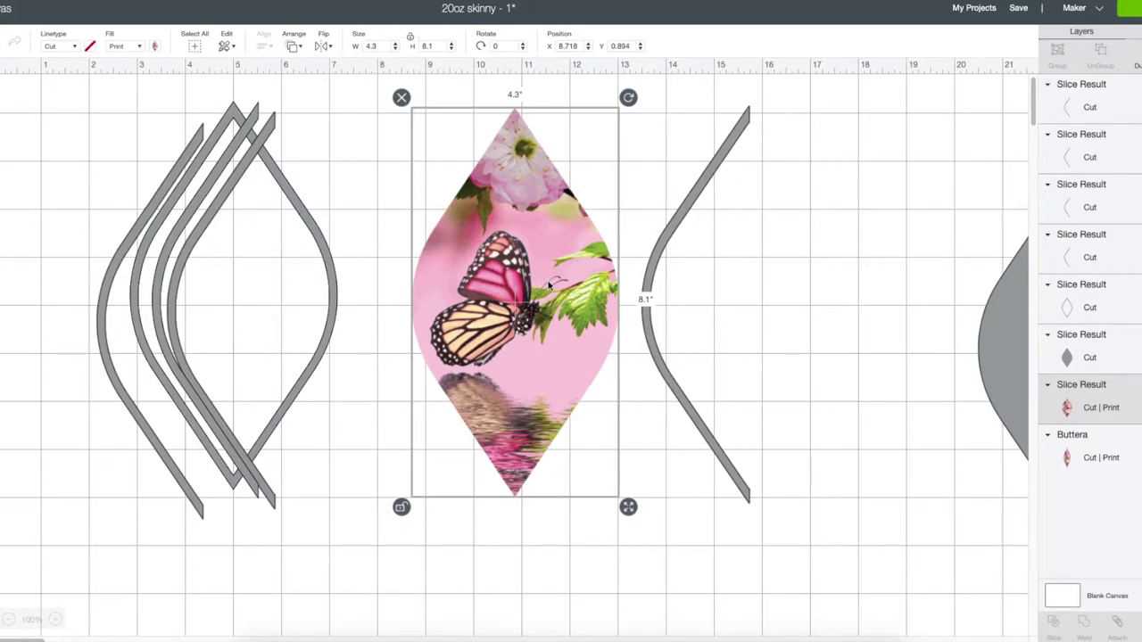
pyautogui.moveTo(572, 298); pyautogui.dragTo(593, 291)
pyautogui.scroll(-1, 625, 304)
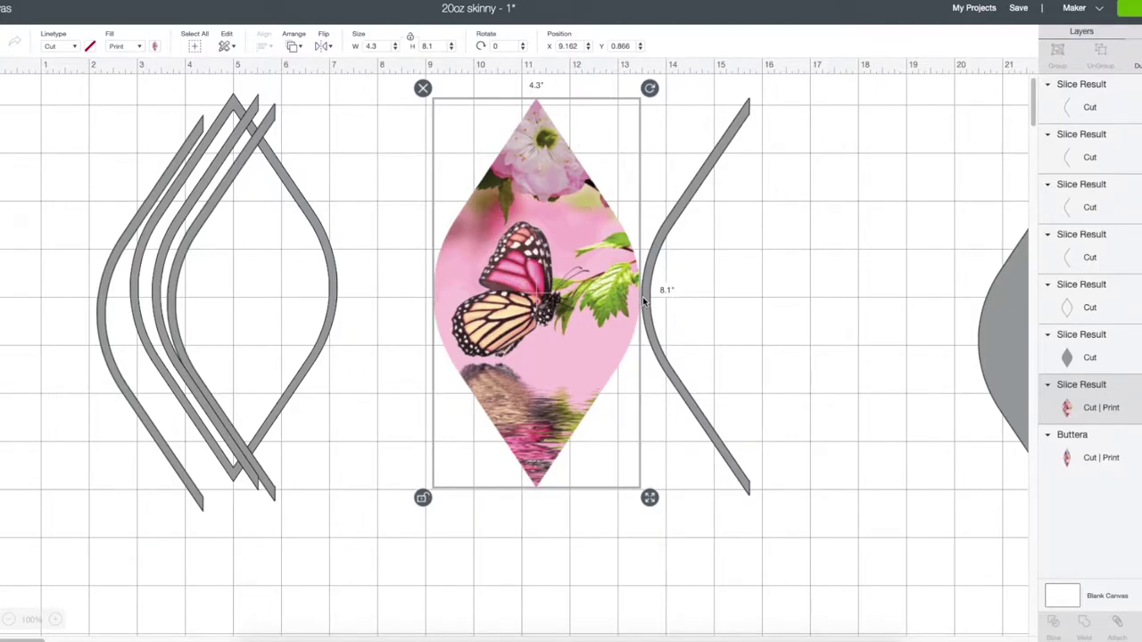
pyautogui.moveTo(602, 300); pyautogui.dragTo(546, 302)
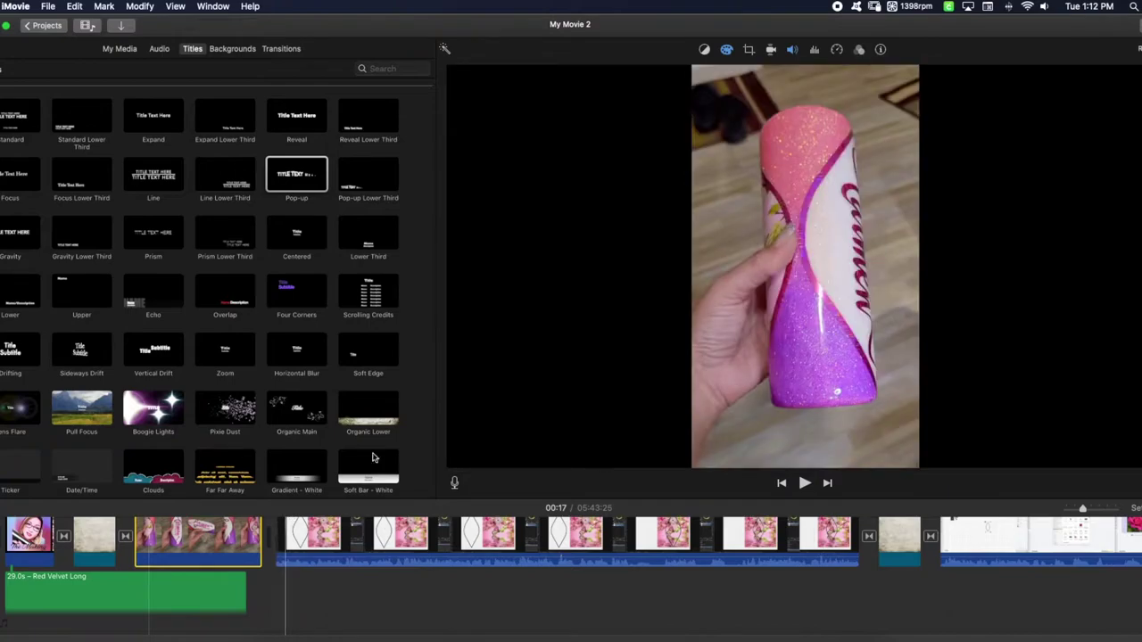
# Step: Switch to Cricut Design Space and load only outline.jpg from the Desktop as an image upload
pyautogui.click(172, 540)
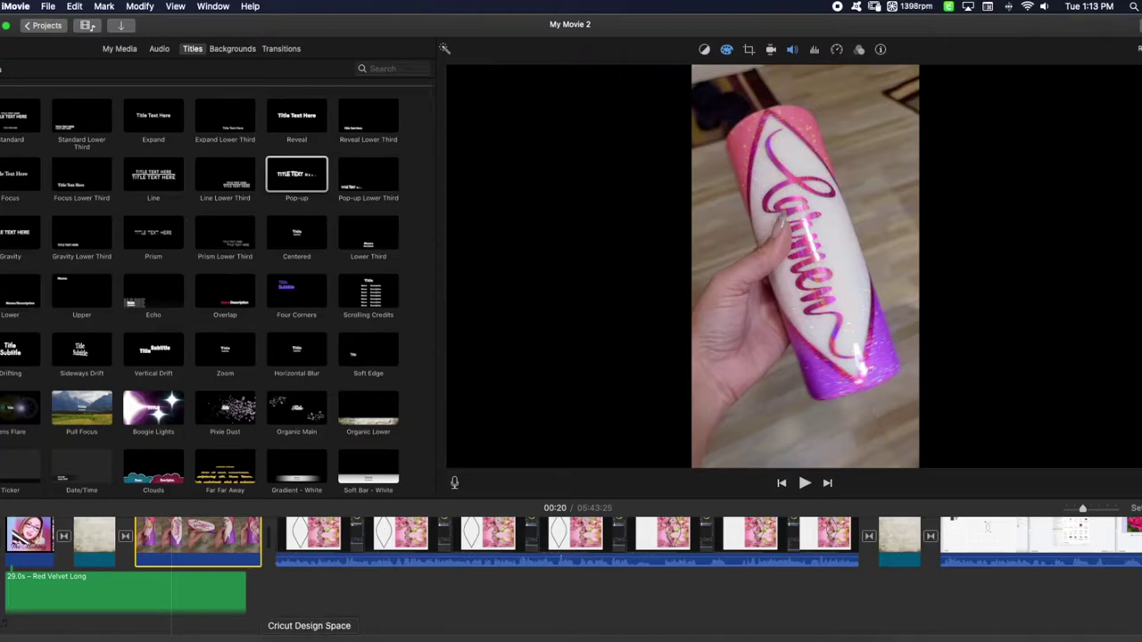
pyautogui.click(306, 636)
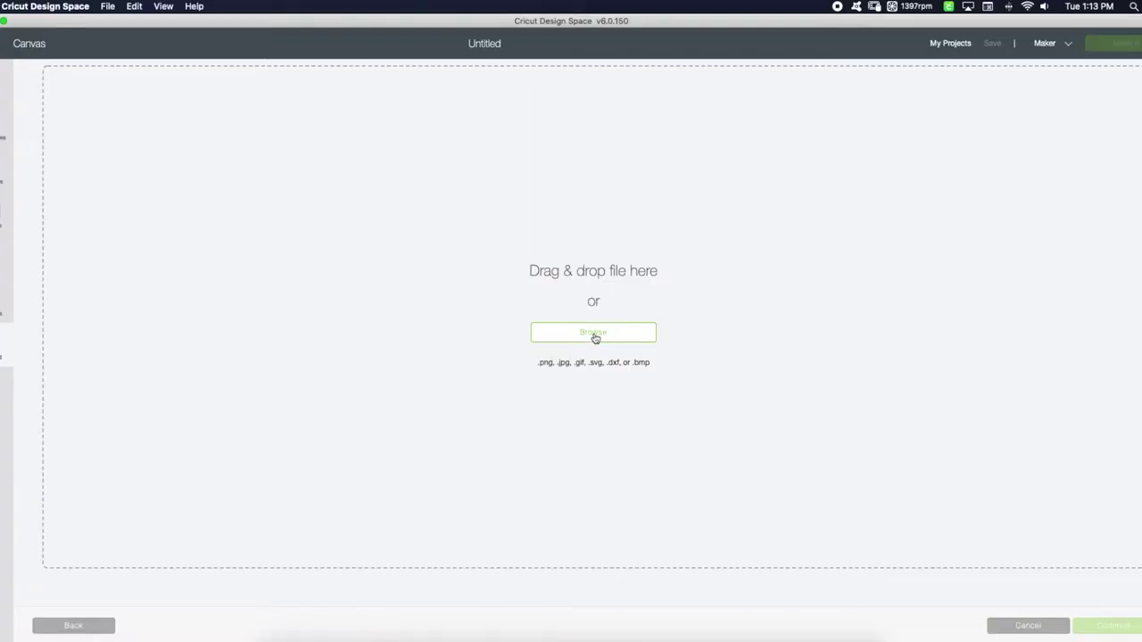
pyautogui.click(593, 332)
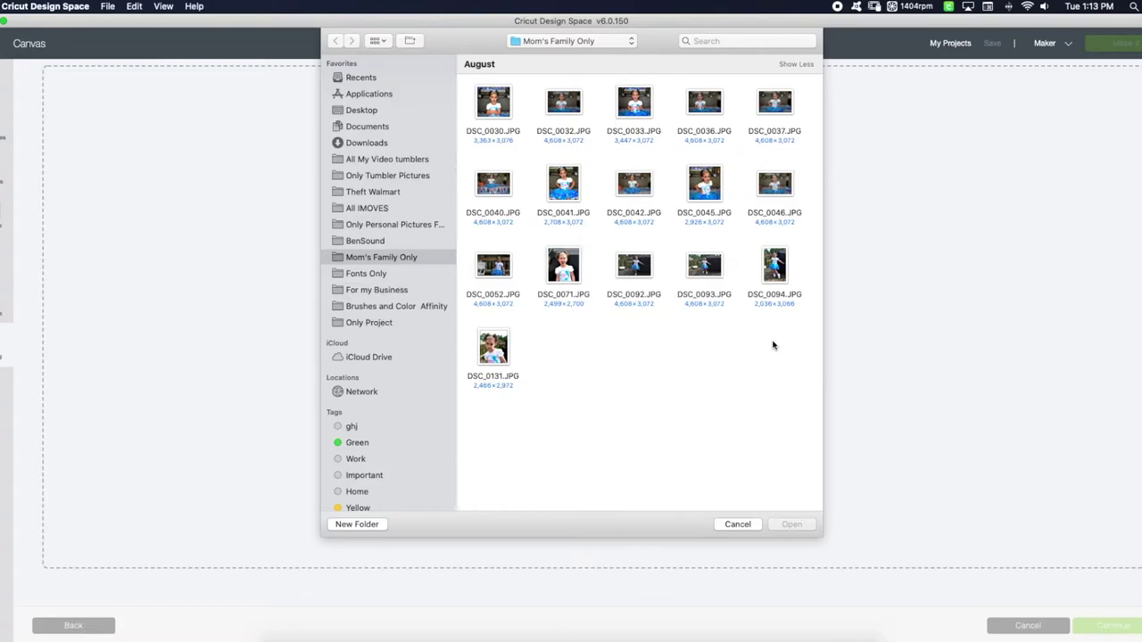
pyautogui.click(367, 114)
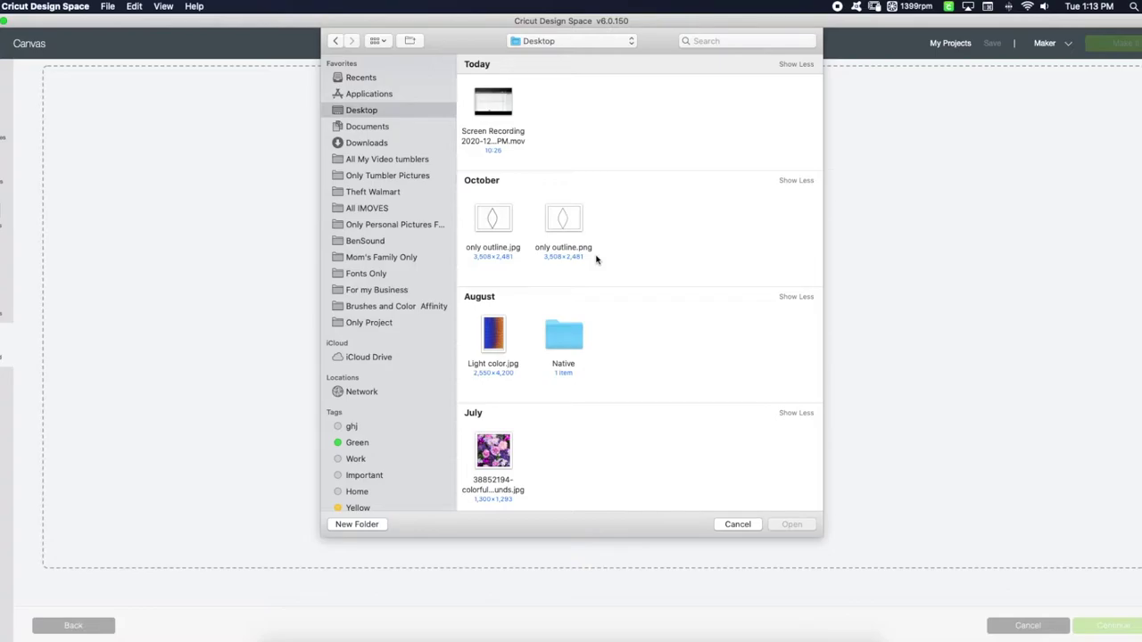
pyautogui.scroll(-1, 596, 260)
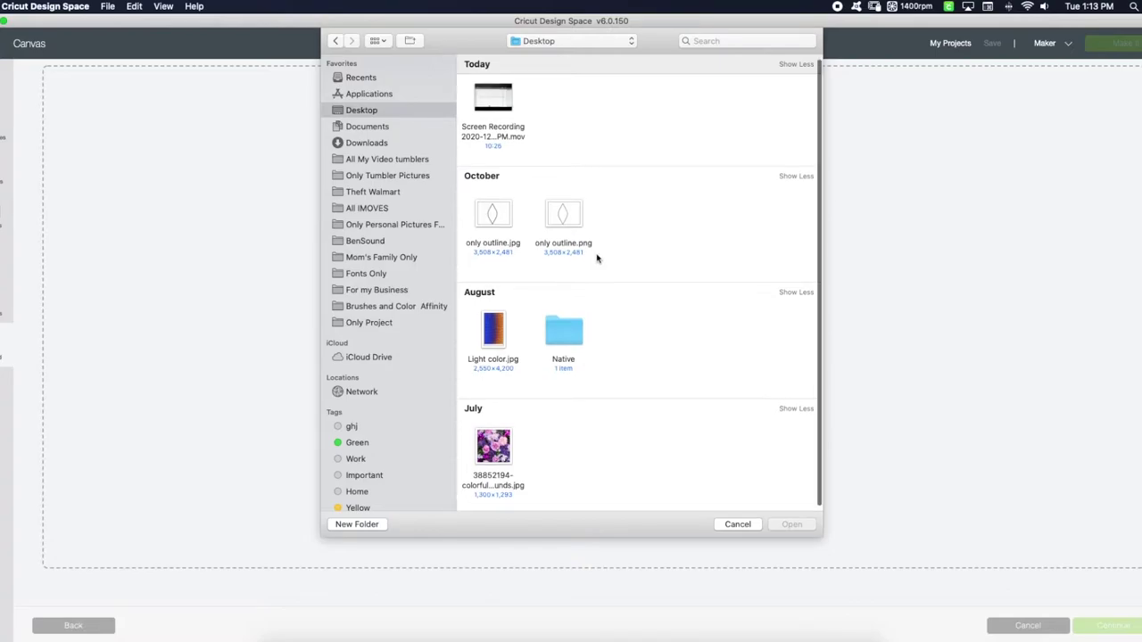
pyautogui.click(491, 215)
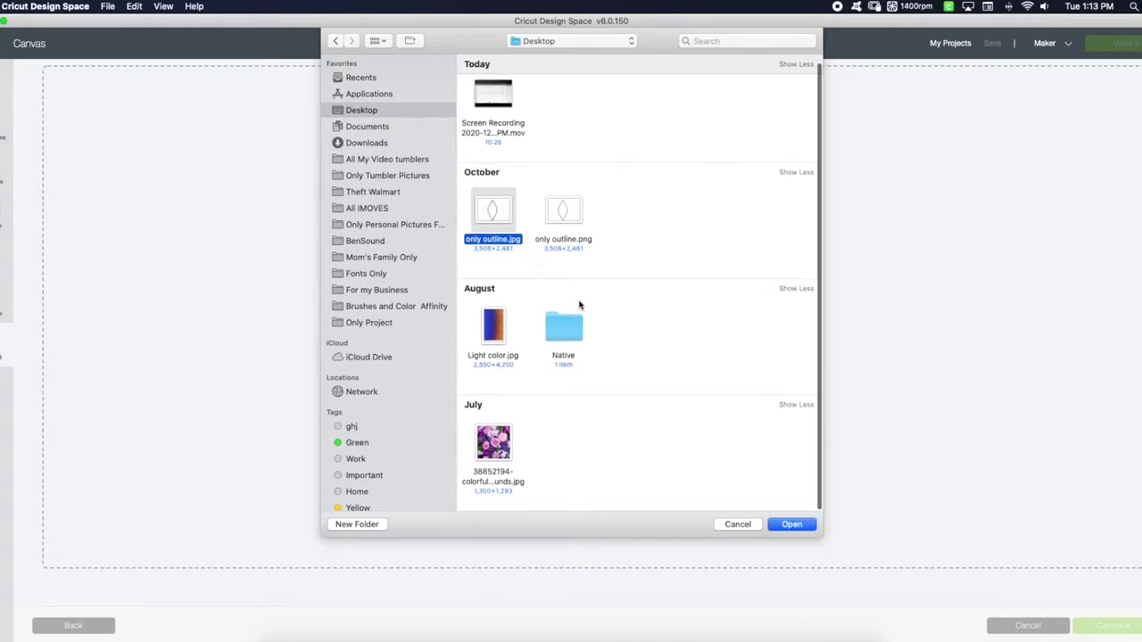
pyautogui.click(793, 526)
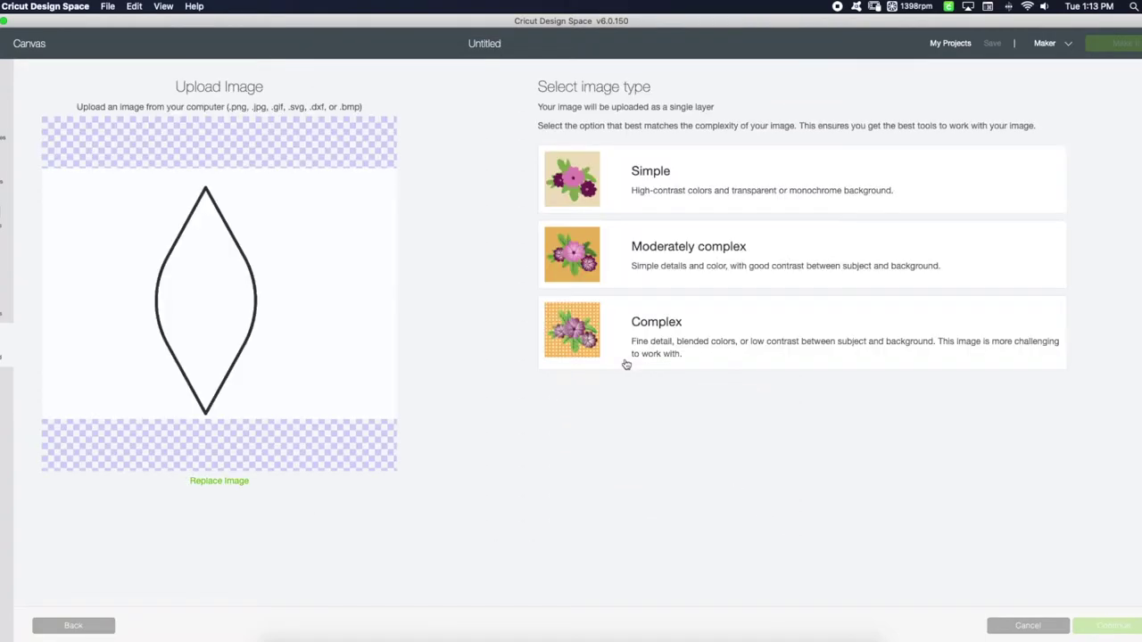
# Step: Set the outline's image type to Complex and continue to background removal with the whole image in view
pyautogui.click(662, 342)
pyautogui.click(1102, 625)
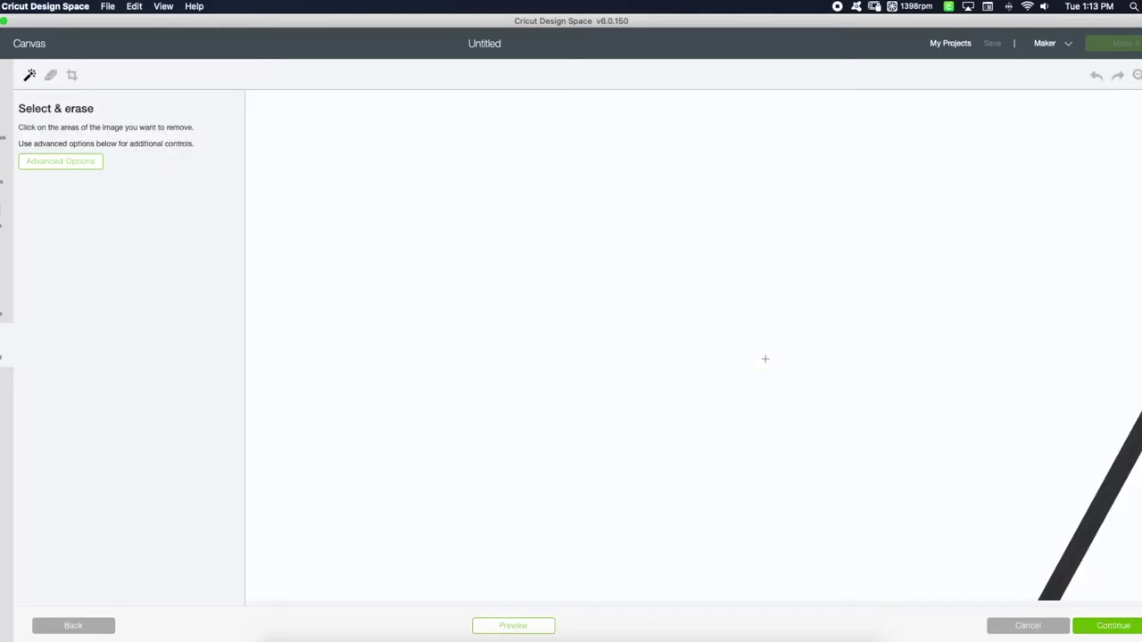
pyautogui.click(1137, 75)
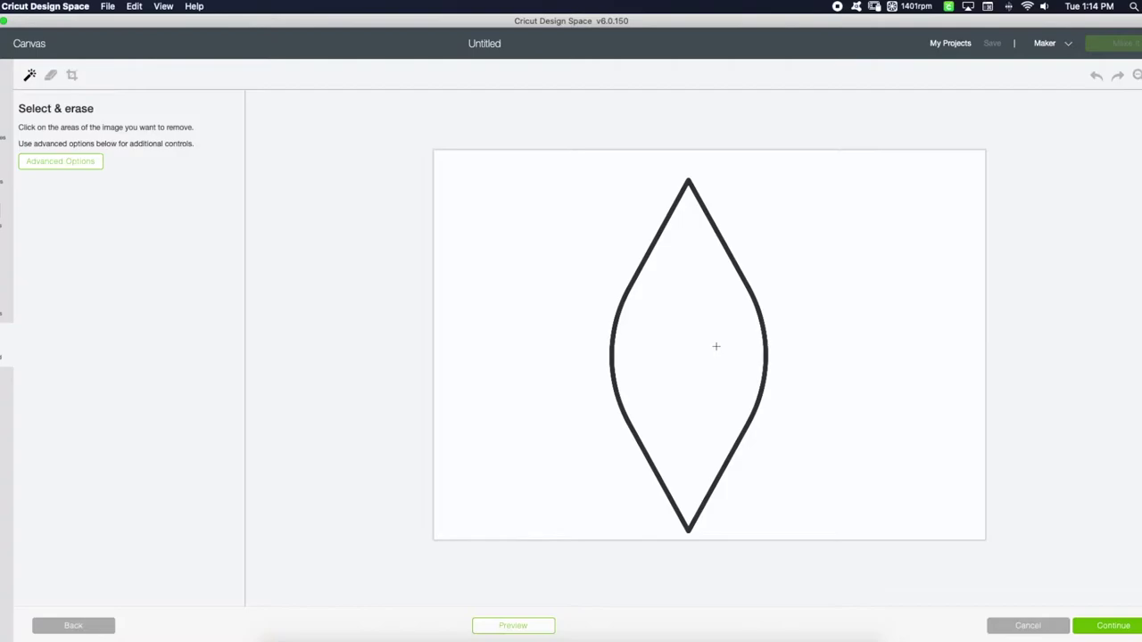
# Step: Set the color tolerance to 50 and erase the white area inside the leaf-shaped outline
pyautogui.click(61, 163)
pyautogui.doubleClick(38, 242)
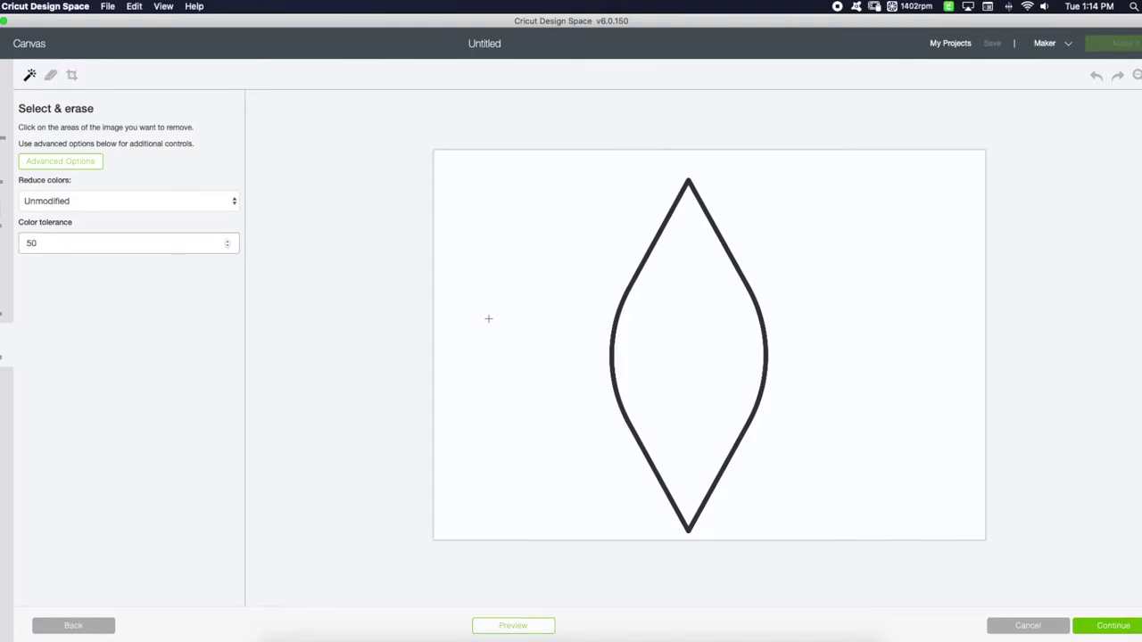
pyautogui.click(692, 339)
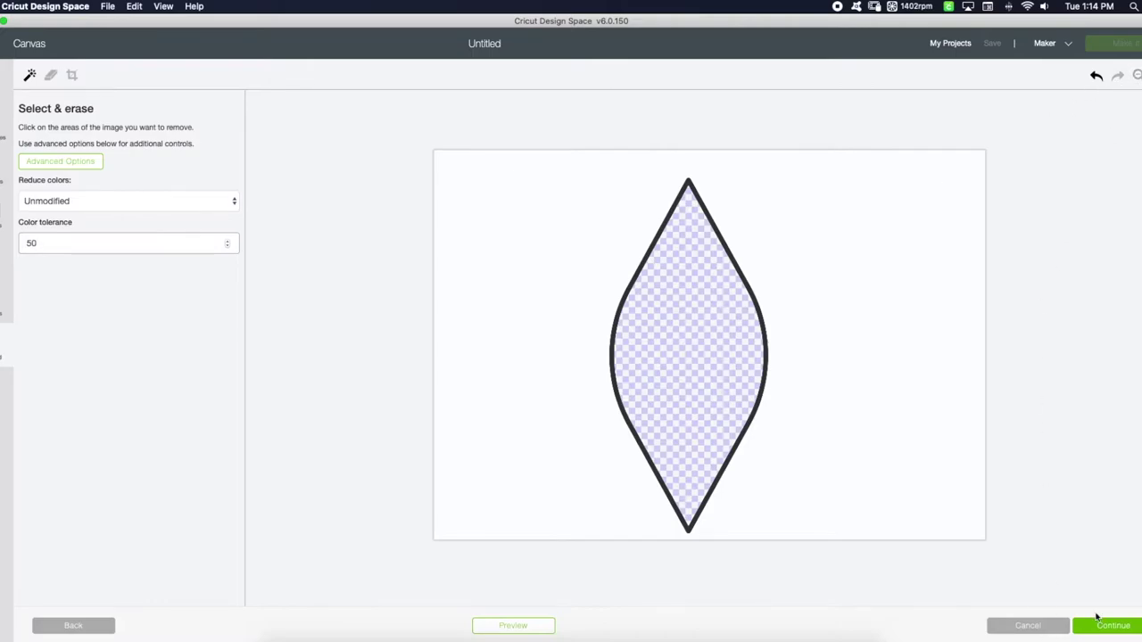
# Step: Save the edited outline as a Cut image under the name only outline
pyautogui.click(1103, 630)
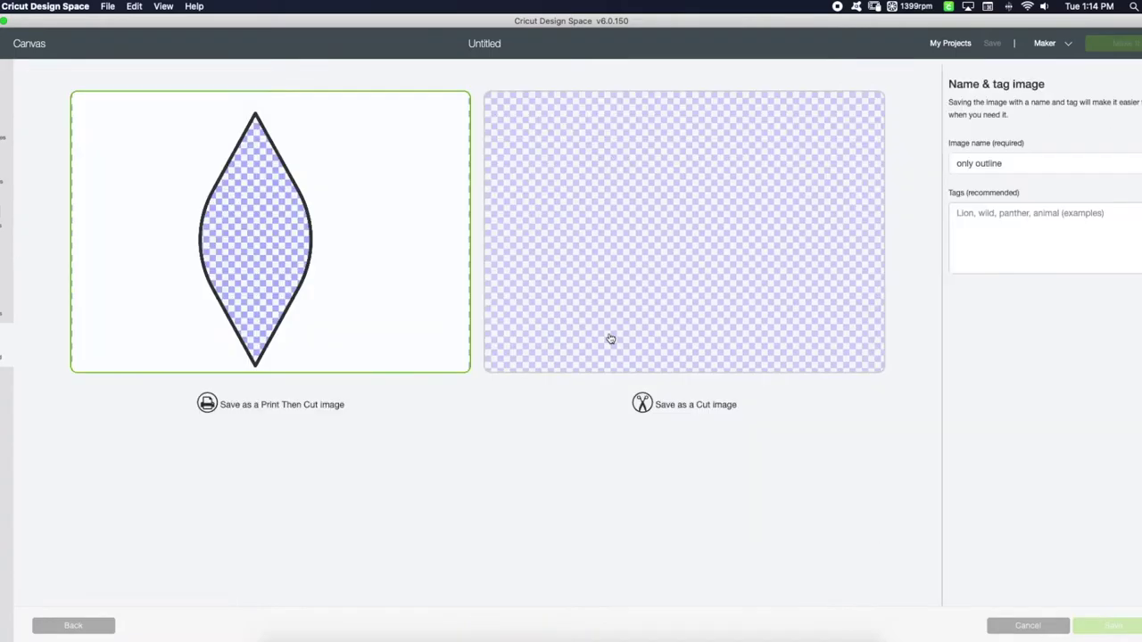
pyautogui.click(576, 324)
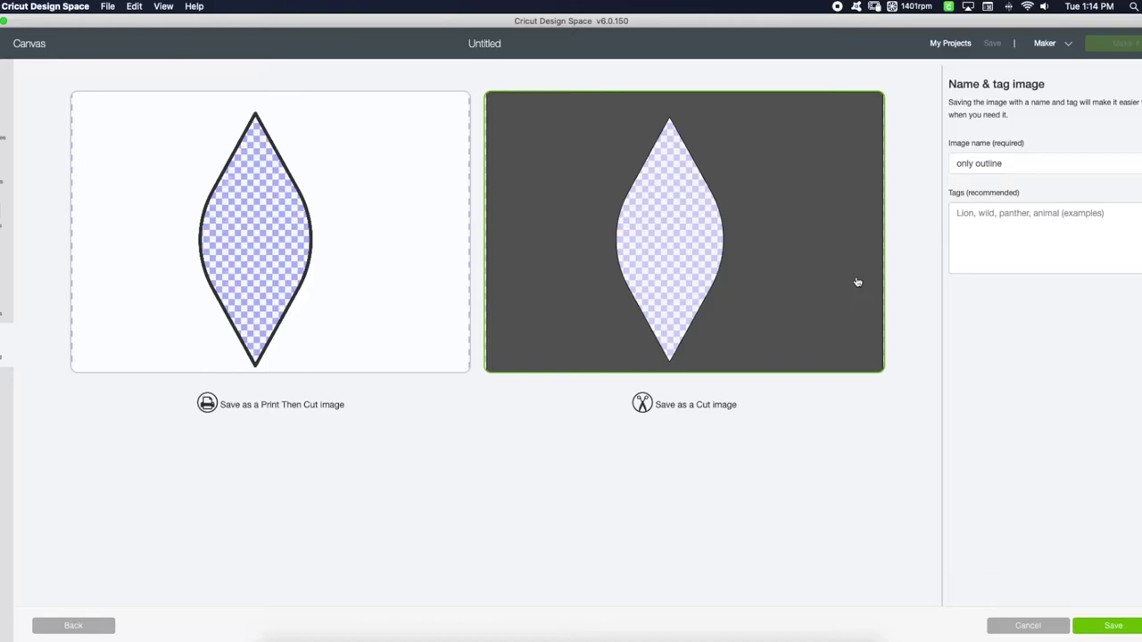
pyautogui.click(1115, 626)
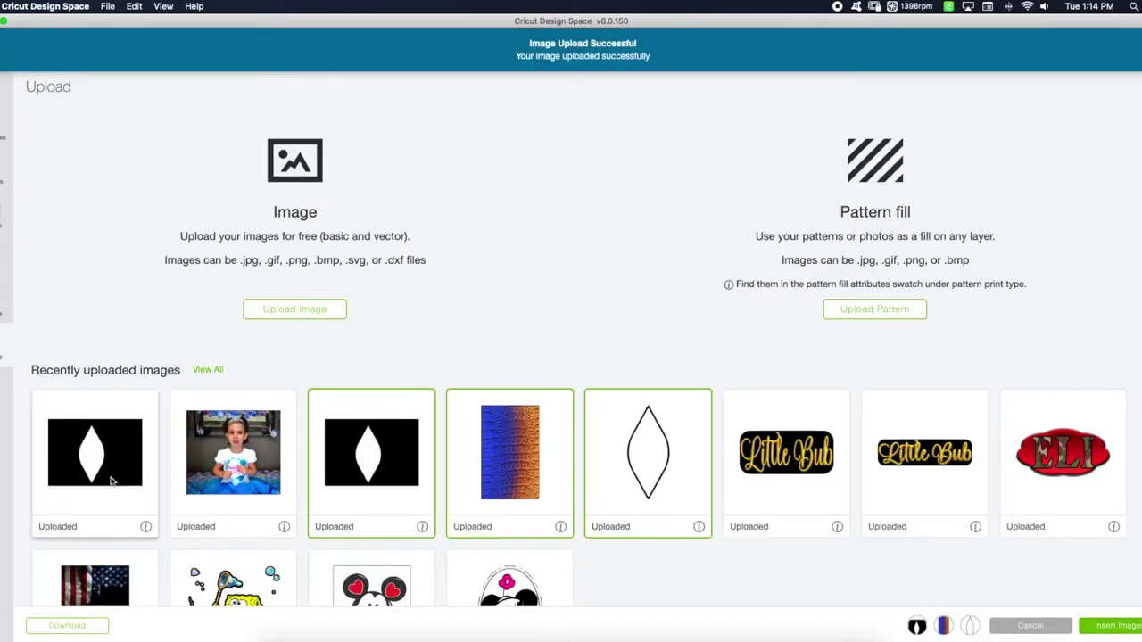
# Step: Add the newly uploaded cutout to the selected uploads and insert the selected images onto the canvas
pyautogui.click(123, 474)
pyautogui.click(307, 317)
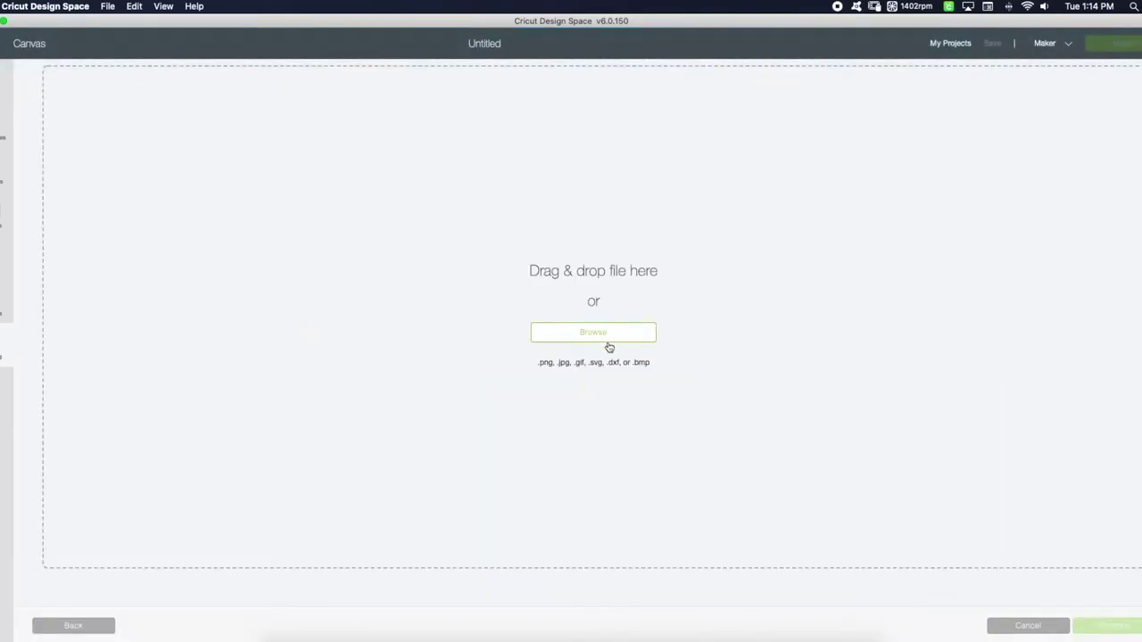
pyautogui.click(1026, 626)
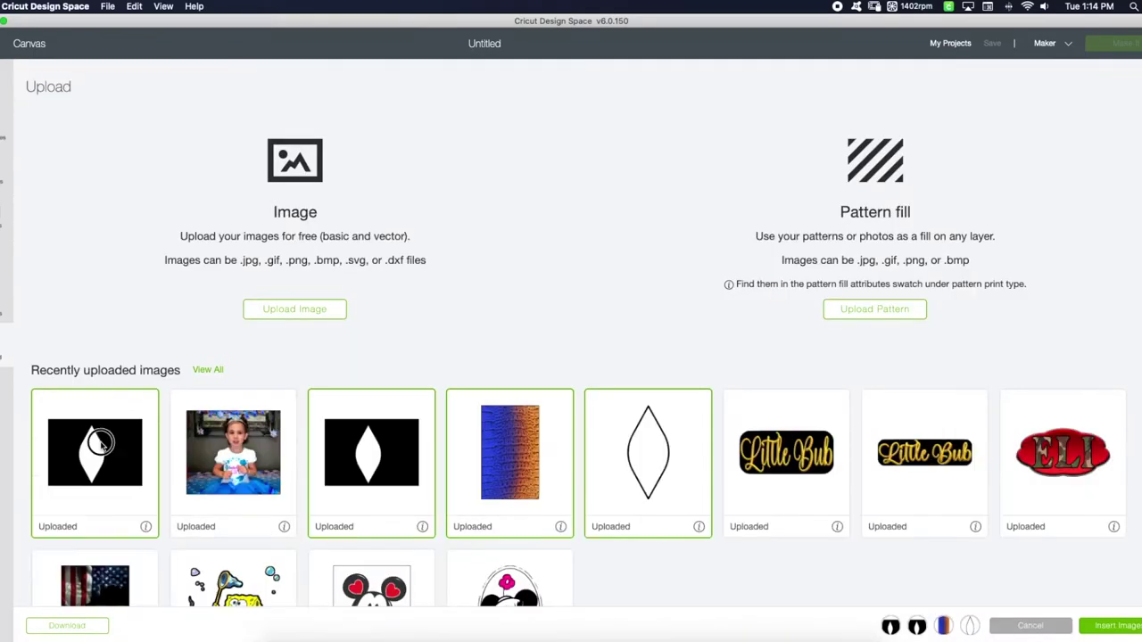
pyautogui.click(1103, 632)
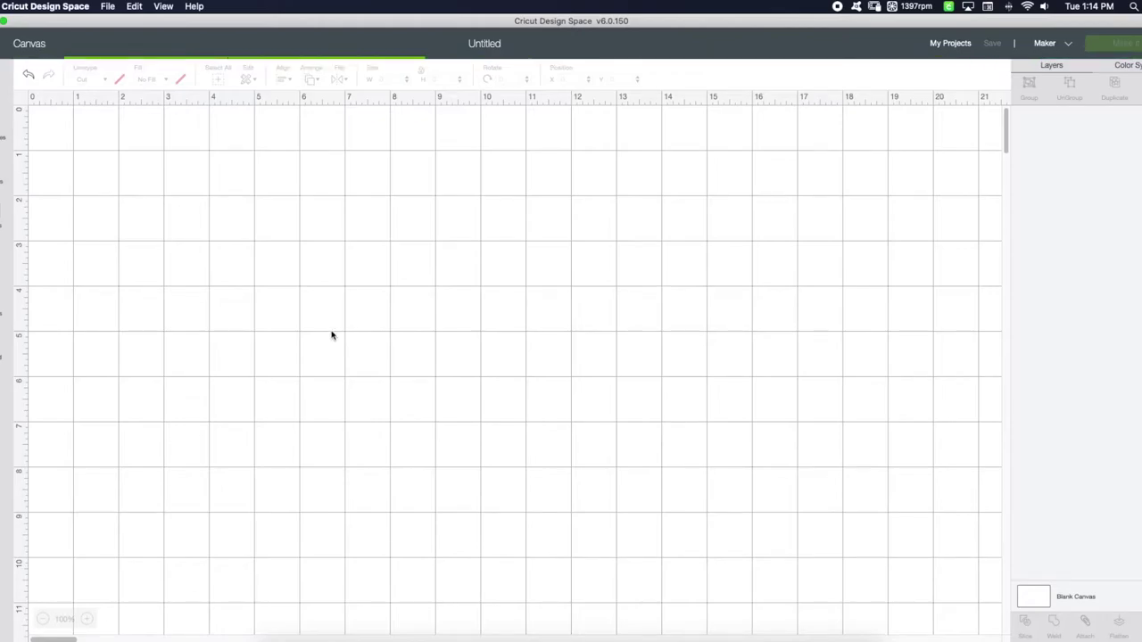
# Step: Scale the inserted images down together to about 20.3 in wide and move them to around x 30 in
pyautogui.click(43, 619)
pyautogui.click(43, 619)
pyautogui.click(43, 619)
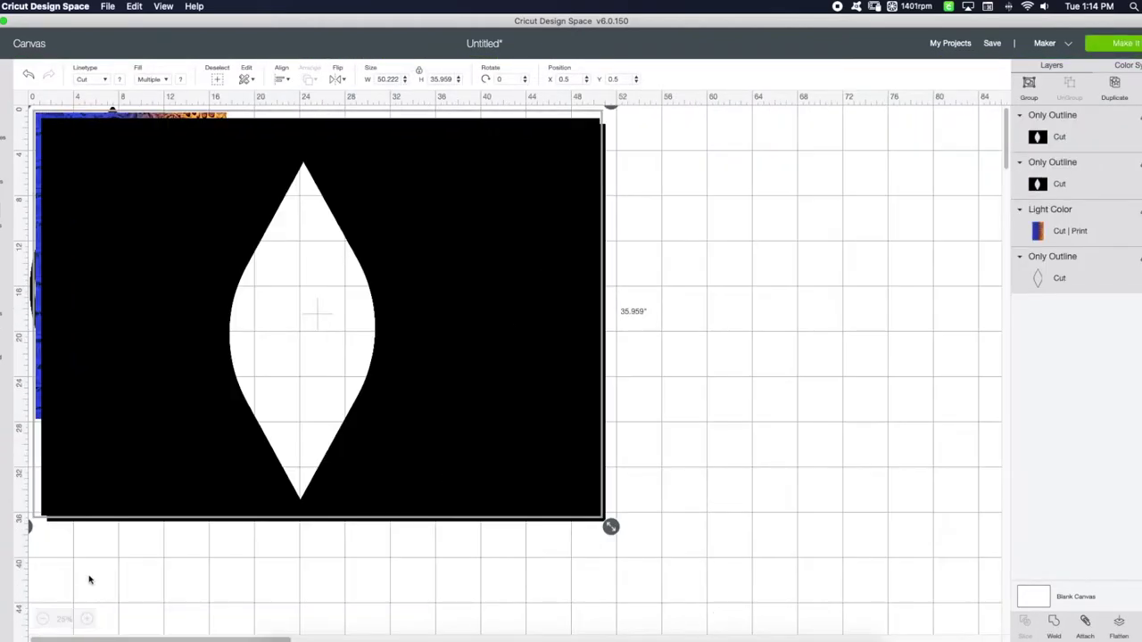
pyautogui.moveTo(610, 526); pyautogui.dragTo(543, 309)
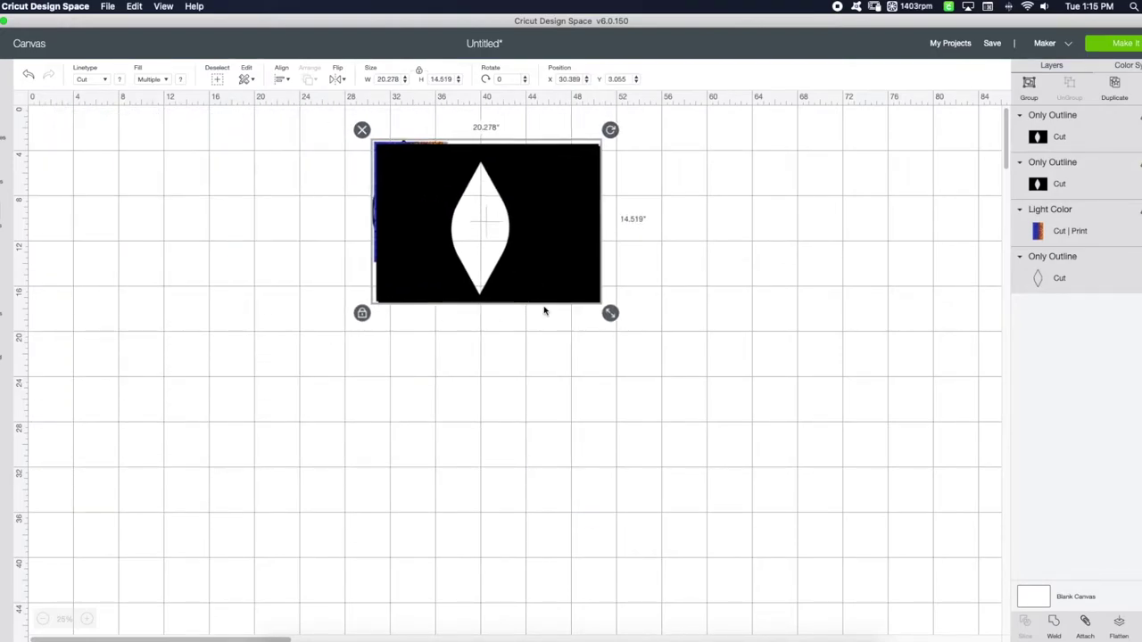
# Step: Delete the Light Color picture, the plain leaf outline and the duplicate cutout, keeping one black Only Outline cutout
pyautogui.click(635, 238)
pyautogui.click(1123, 211)
pyautogui.press('Delete')
pyautogui.click(1120, 223)
pyautogui.press('Delete')
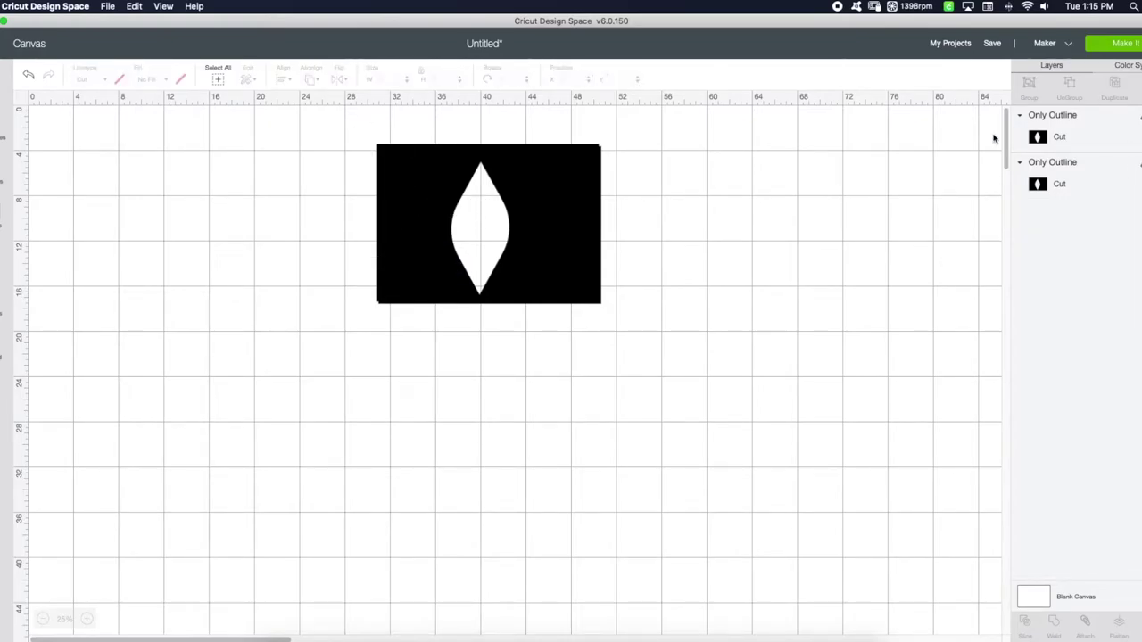
pyautogui.click(1130, 190)
pyautogui.press('Delete')
# Step: Shrink the remaining black cutout to about 12.3 by 8.7 in and place it around x 21.4 in
pyautogui.moveTo(565, 256); pyautogui.dragTo(315, 246)
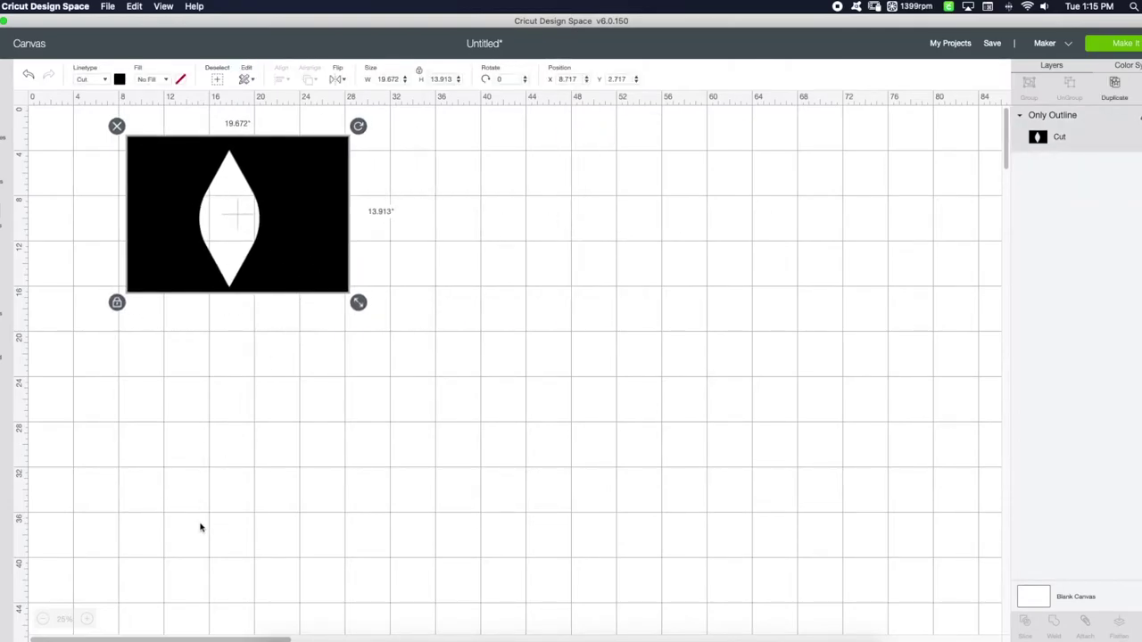
pyautogui.click(86, 618)
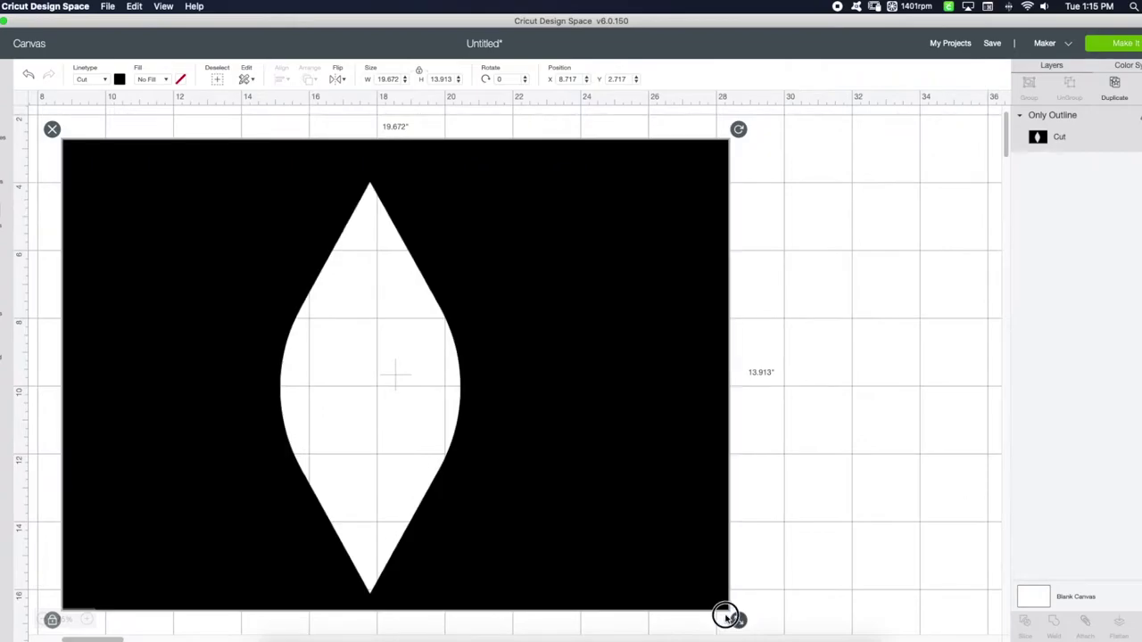
pyautogui.moveTo(725, 616); pyautogui.dragTo(490, 443)
pyautogui.moveTo(429, 357); pyautogui.dragTo(784, 315)
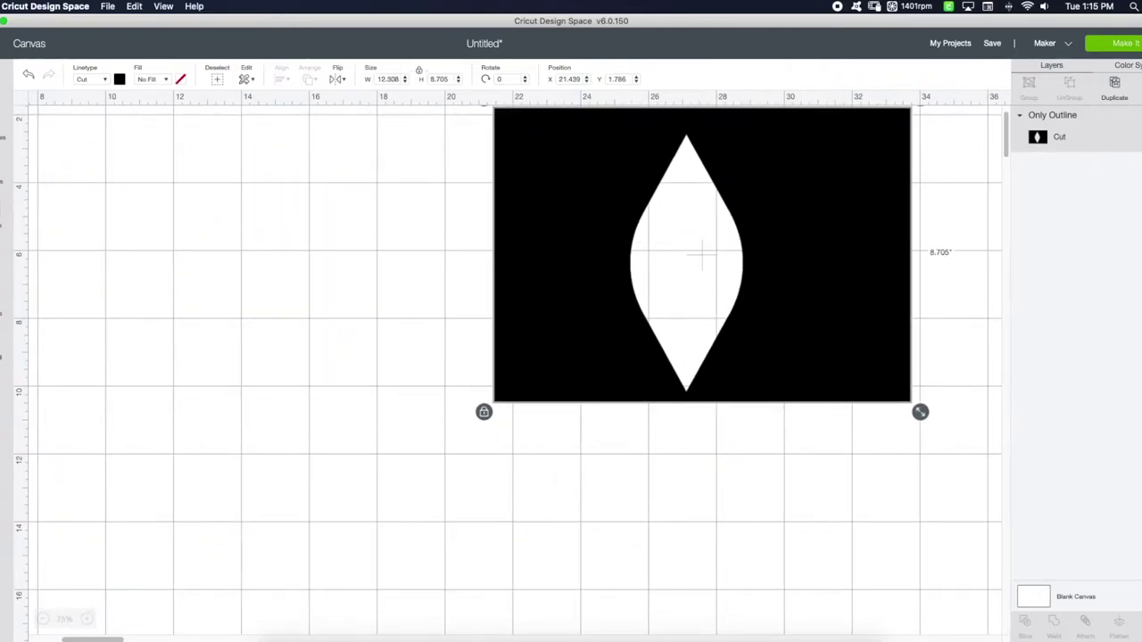
# Step: Insert the previously uploaded torn two-flag picture onto the canvas
pyautogui.click(7, 345)
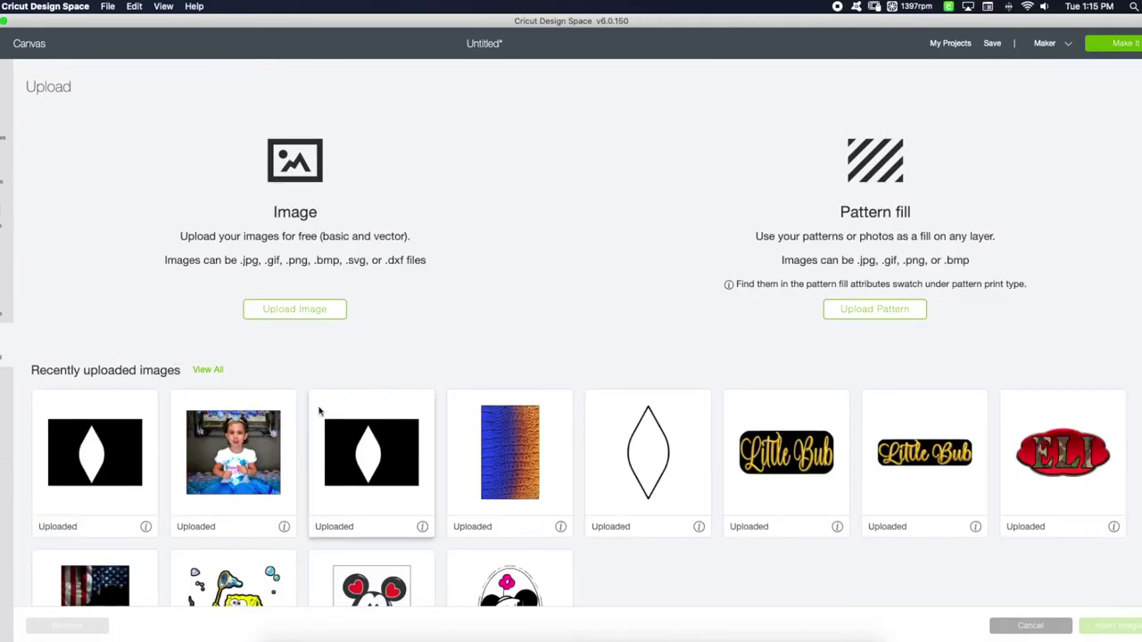
pyautogui.scroll(-3, 589, 450)
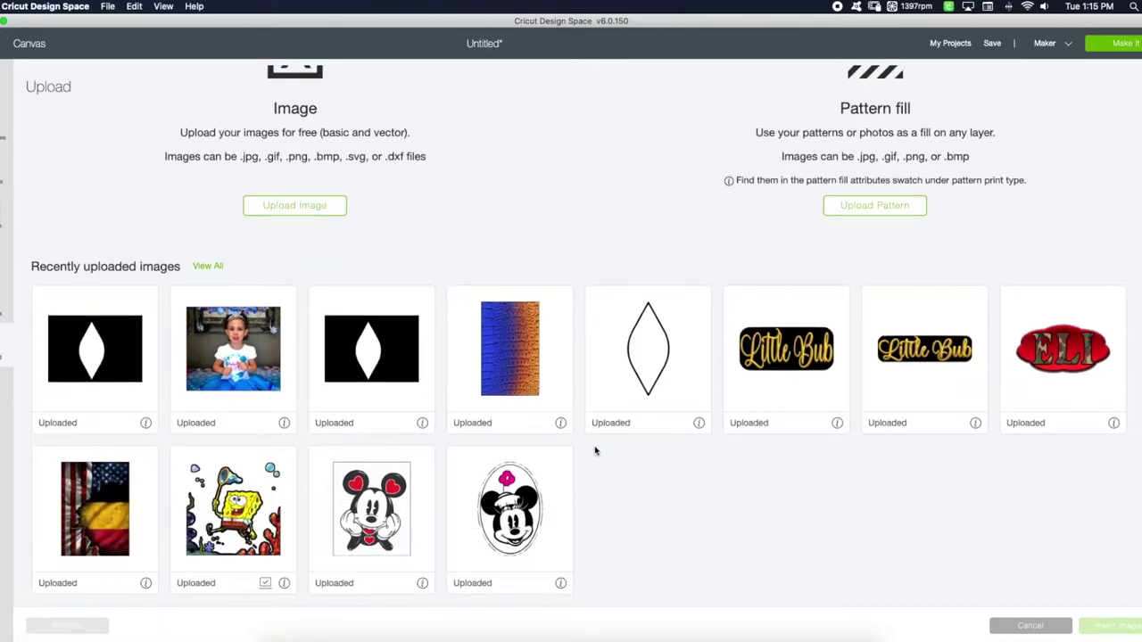
pyautogui.click(94, 509)
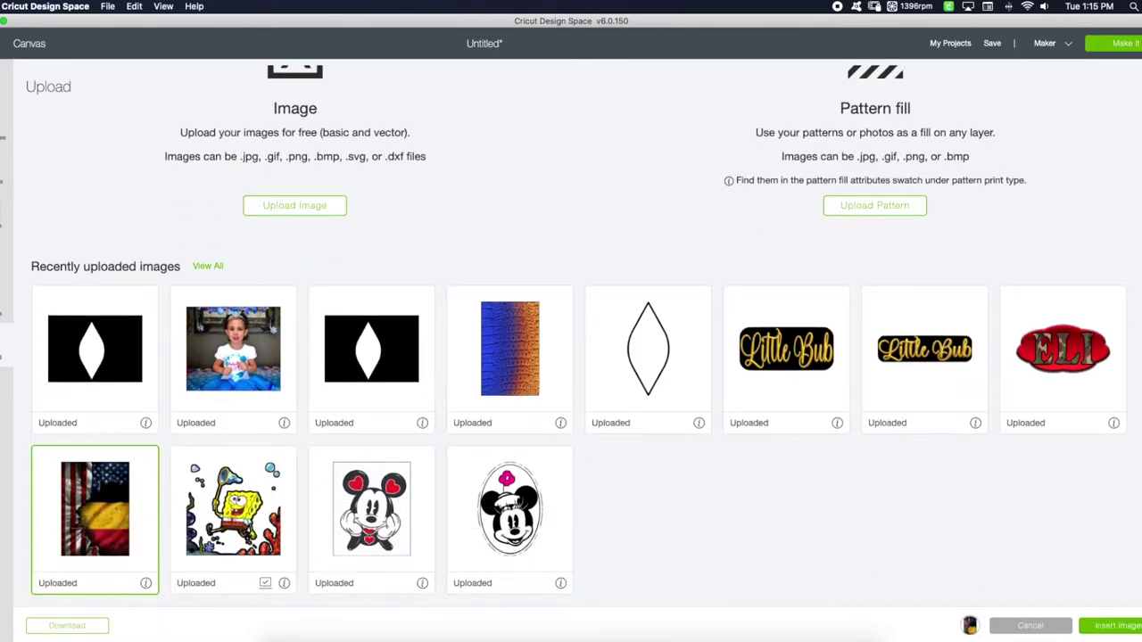
pyautogui.click(1106, 627)
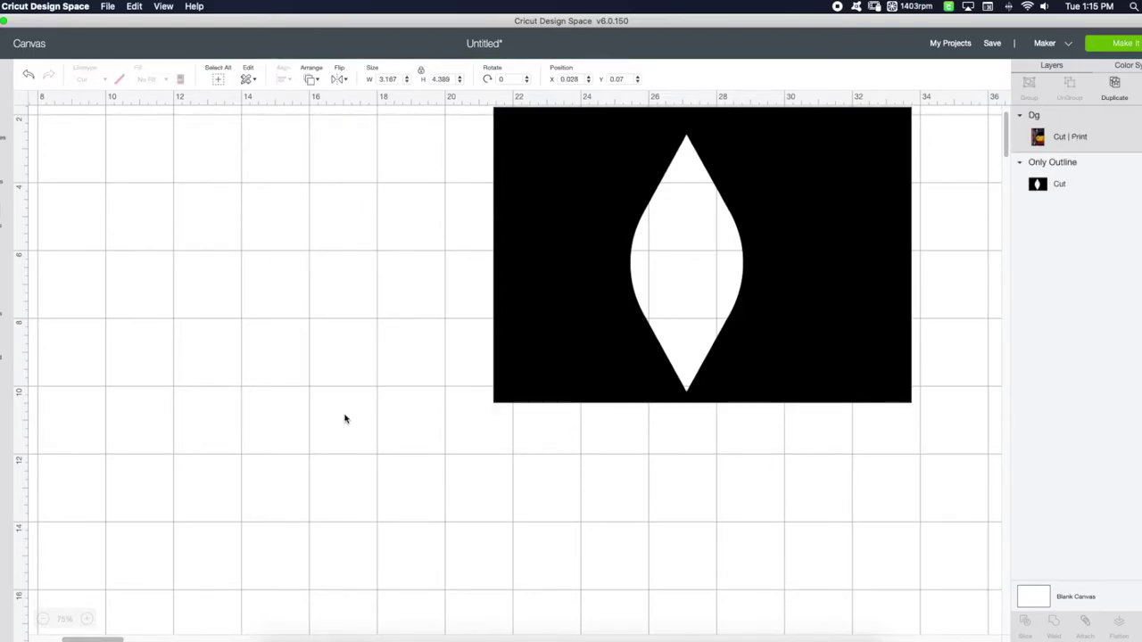
# Step: Shrink the black cutout to about 6.1 by 4.3 in and arrange it beside the flag picture
pyautogui.scroll(-2, 346, 419)
pyautogui.hscroll(-8, 352, 413)
pyautogui.scroll(4, 323, 385)
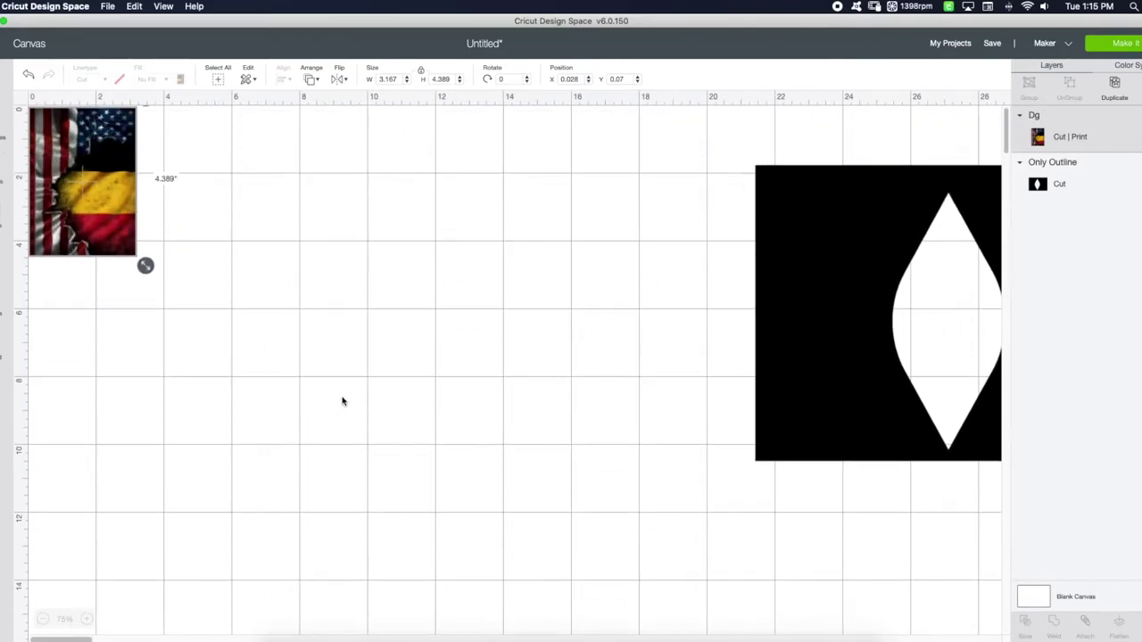
pyautogui.moveTo(866, 381); pyautogui.dragTo(305, 364)
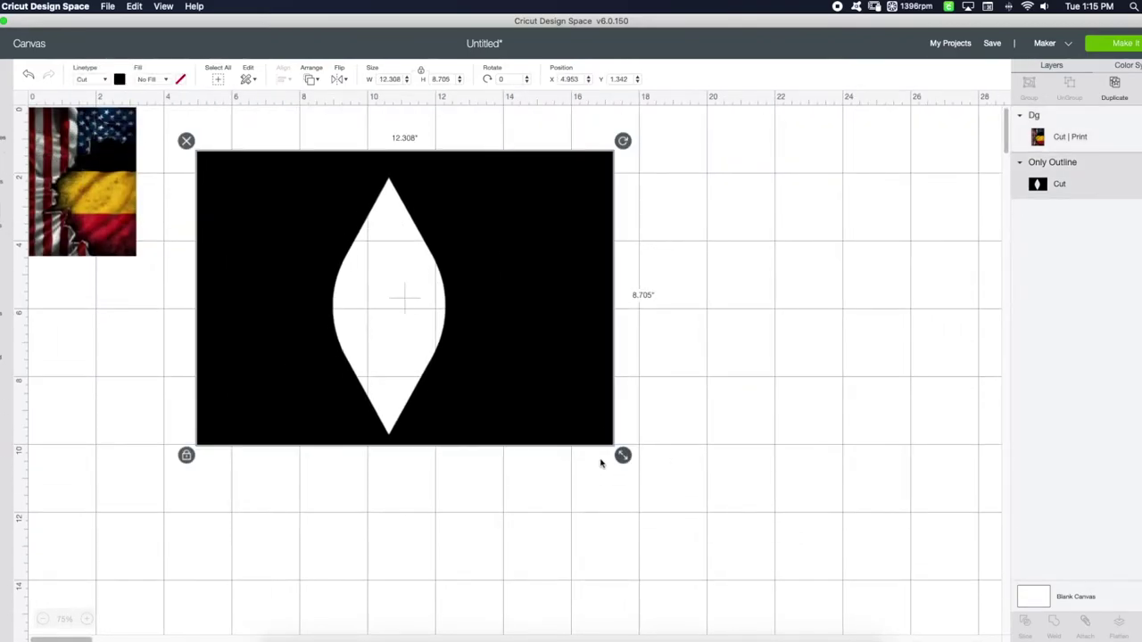
pyautogui.moveTo(625, 457); pyautogui.dragTo(360, 312)
pyautogui.moveTo(107, 208); pyautogui.dragTo(136, 259)
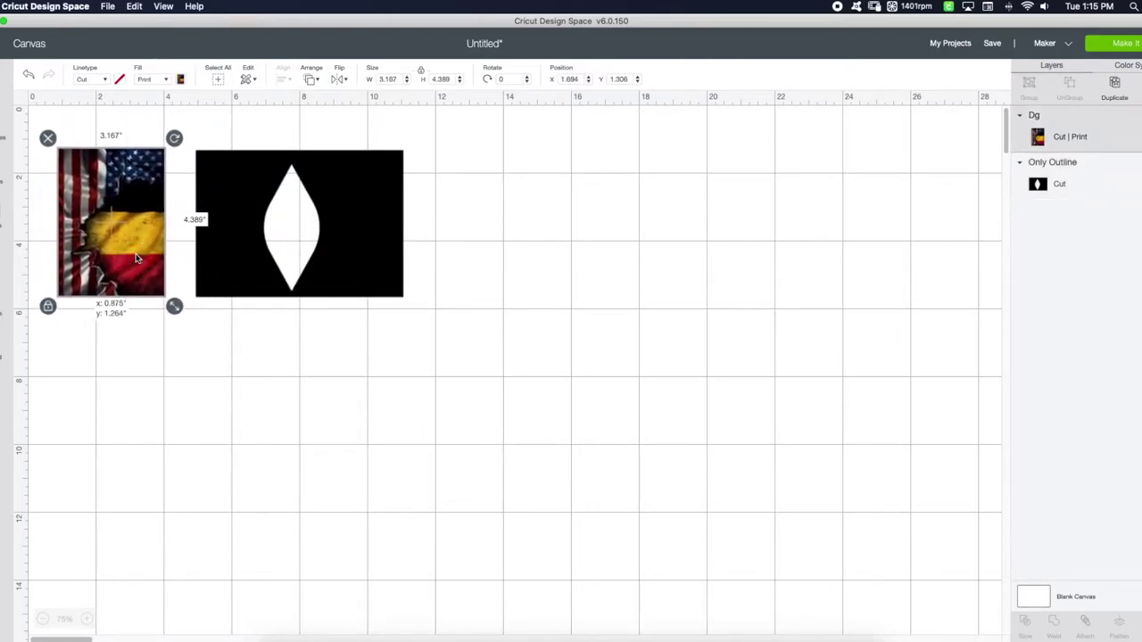
pyautogui.moveTo(230, 238); pyautogui.dragTo(265, 238)
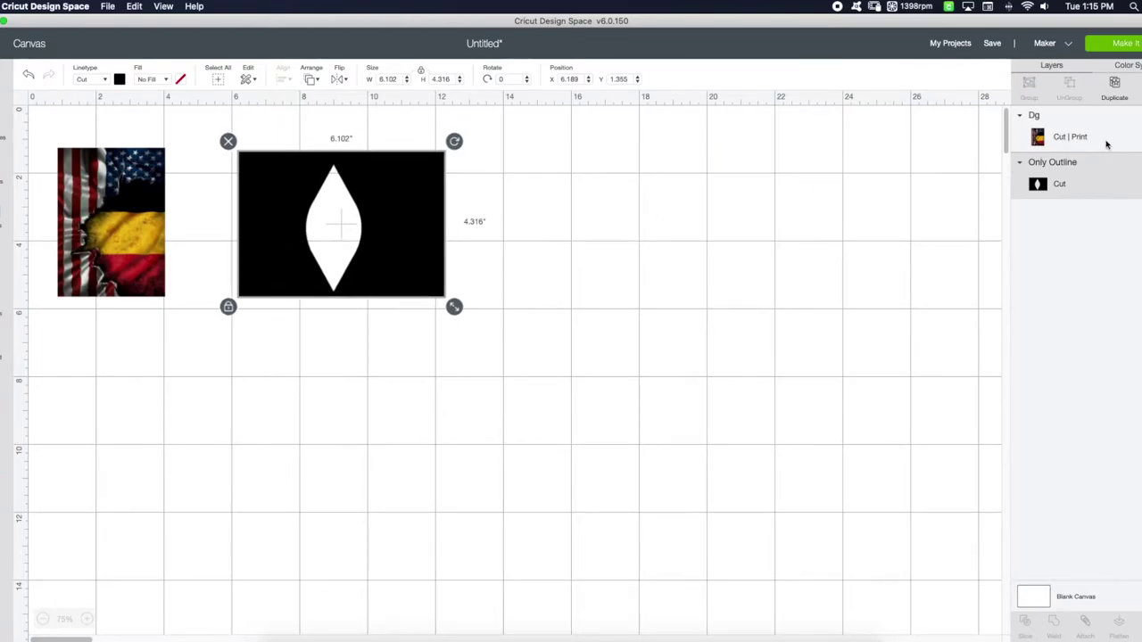
# Step: Reorder the flag picture's layer beneath the black cutout and place the picture behind the leaf-shaped window
pyautogui.moveTo(1091, 141); pyautogui.dragTo(1050, 190)
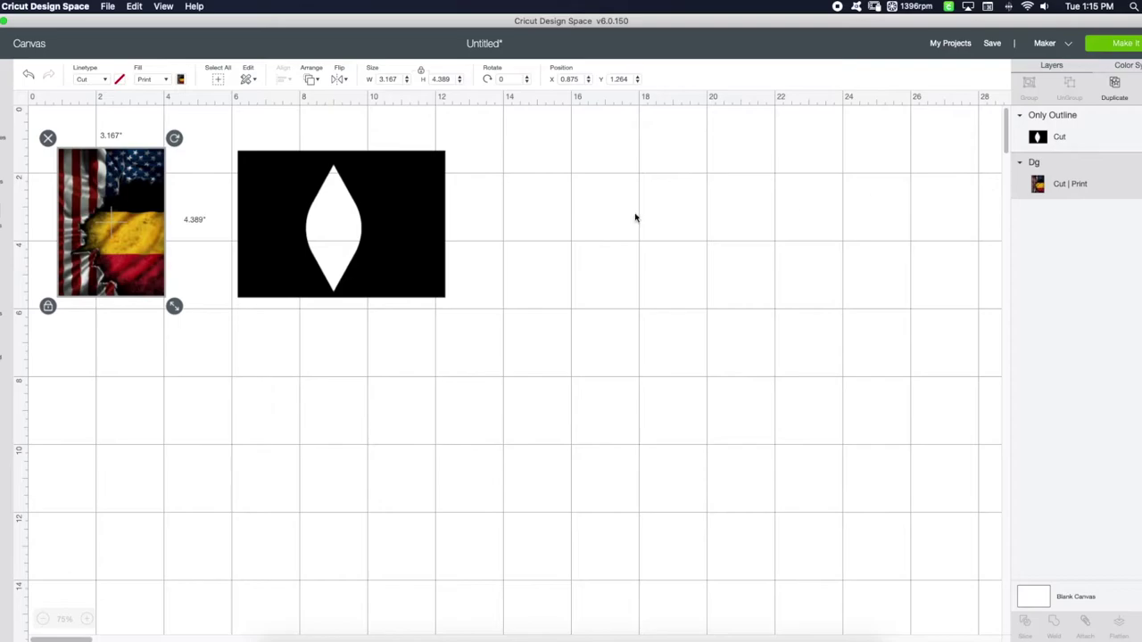
pyautogui.moveTo(148, 262); pyautogui.dragTo(369, 260)
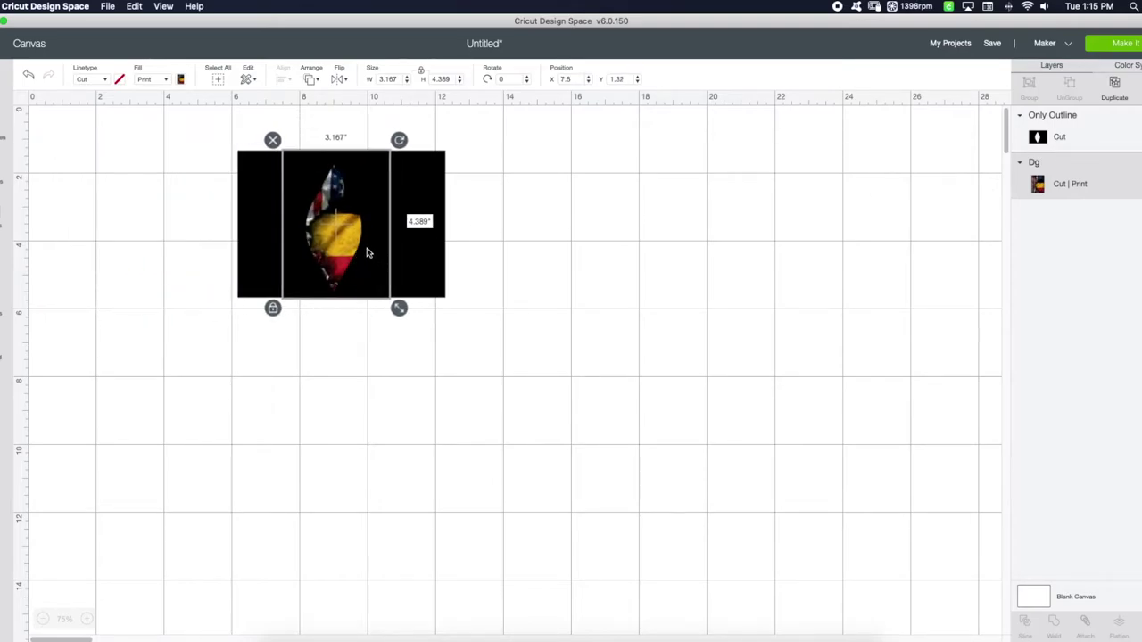
pyautogui.click(319, 81)
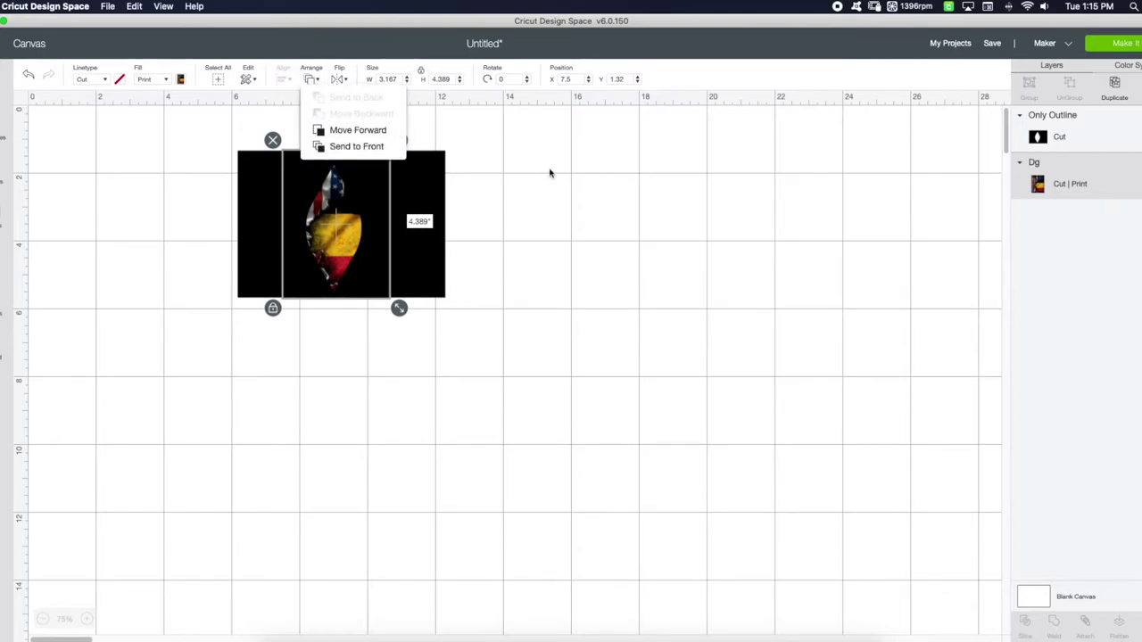
pyautogui.click(333, 237)
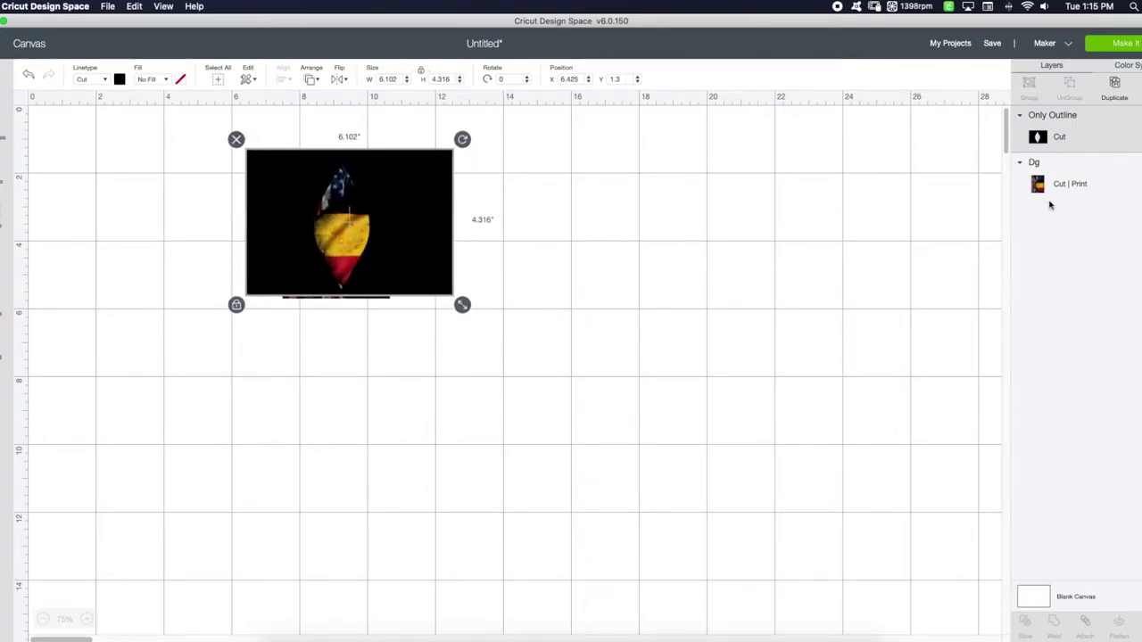
# Step: Enlarge the black cutout to about 6.5 by 4.6 in and position the flag picture behind its window
pyautogui.moveTo(462, 305); pyautogui.dragTo(555, 287)
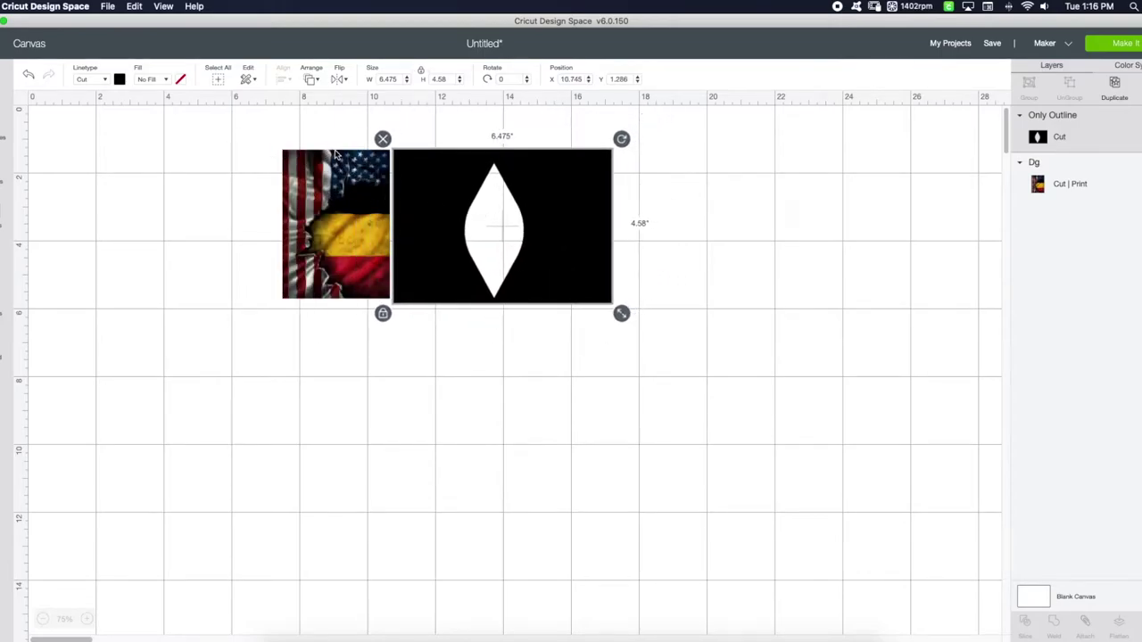
pyautogui.moveTo(327, 239); pyautogui.dragTo(499, 247)
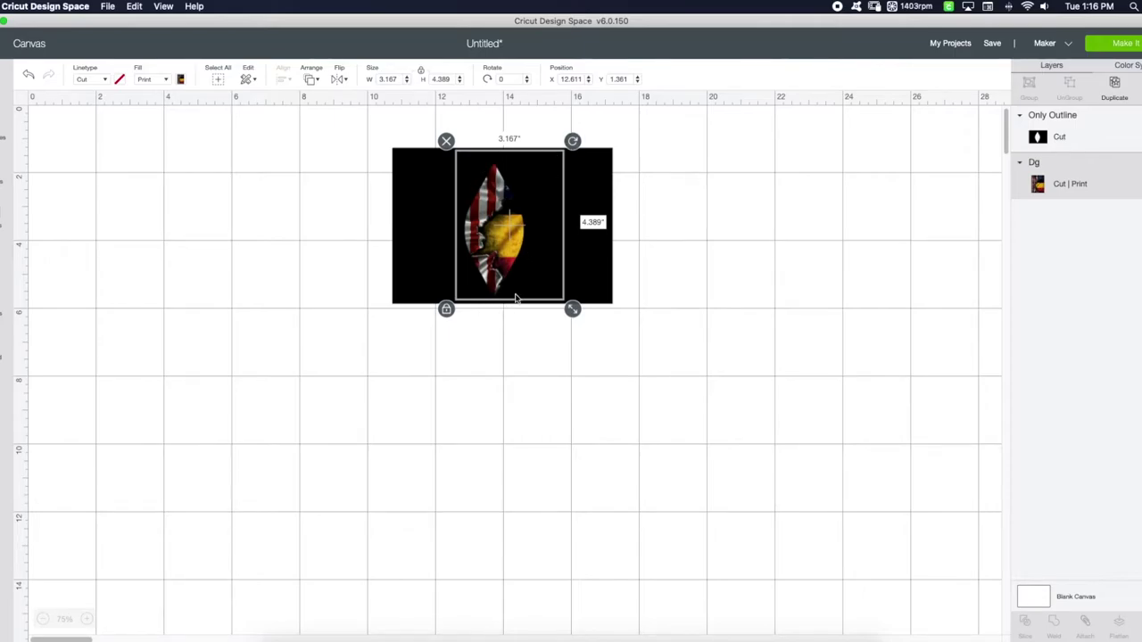
pyautogui.click(601, 277)
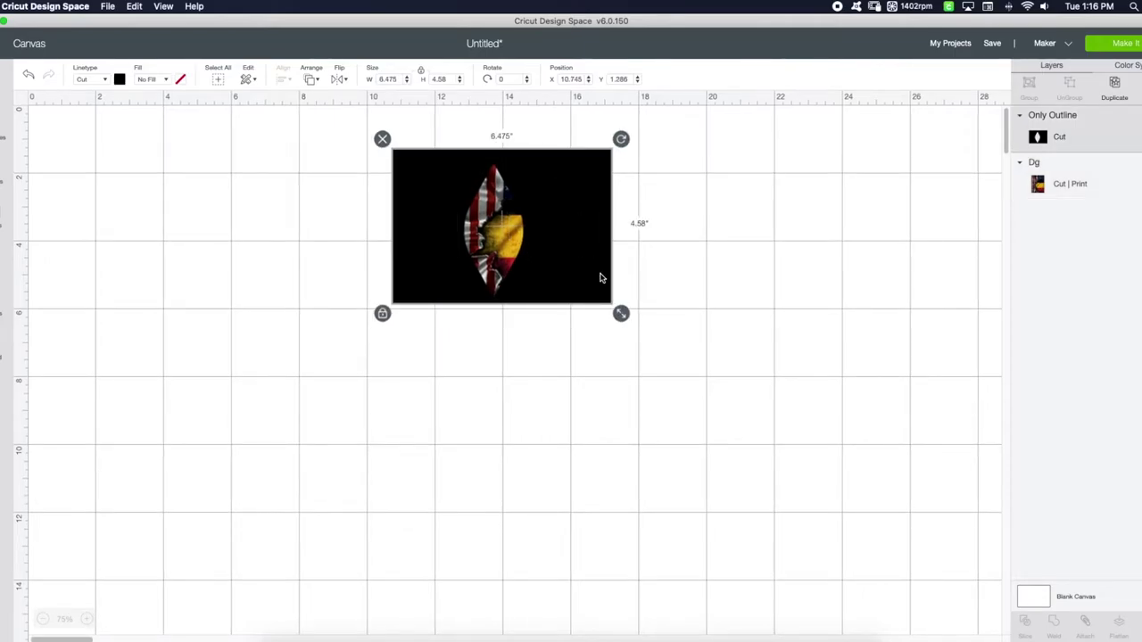
pyautogui.moveTo(489, 257); pyautogui.dragTo(491, 245)
# Step: Shrink the flag picture to about 3.07 by 4.25 in and shift the cutout to frame both flags
pyautogui.click(1087, 174)
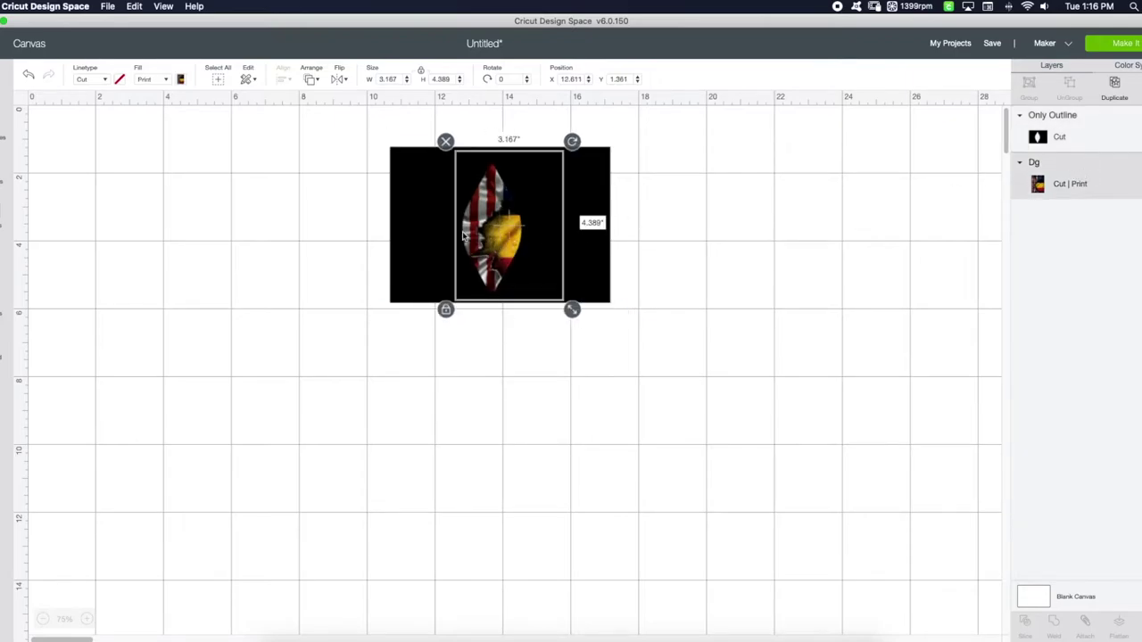
pyautogui.moveTo(538, 261)
pyautogui.mouseDown()
pyautogui.moveTo(566, 255)
pyautogui.moveTo(553, 261)
pyautogui.mouseUp()
pyautogui.click(1128, 184)
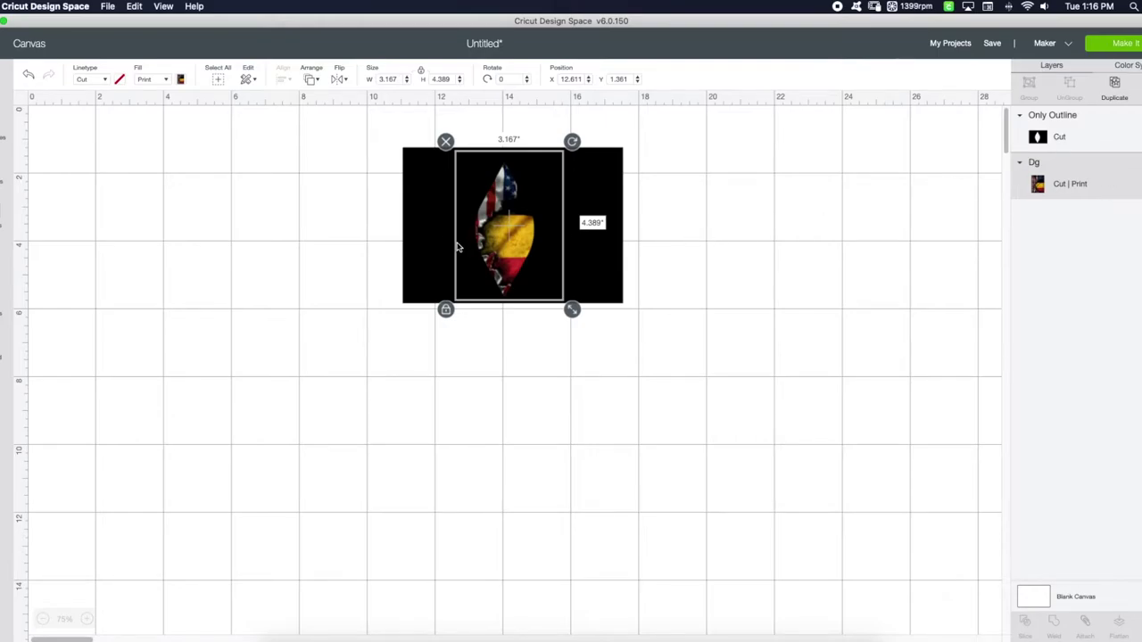
pyautogui.moveTo(572, 309); pyautogui.dragTo(572, 286)
pyautogui.moveTo(512, 254)
pyautogui.mouseDown()
pyautogui.moveTo(506, 239)
pyautogui.moveTo(515, 242)
pyautogui.moveTo(481, 242)
pyautogui.moveTo(497, 244)
pyautogui.mouseUp()
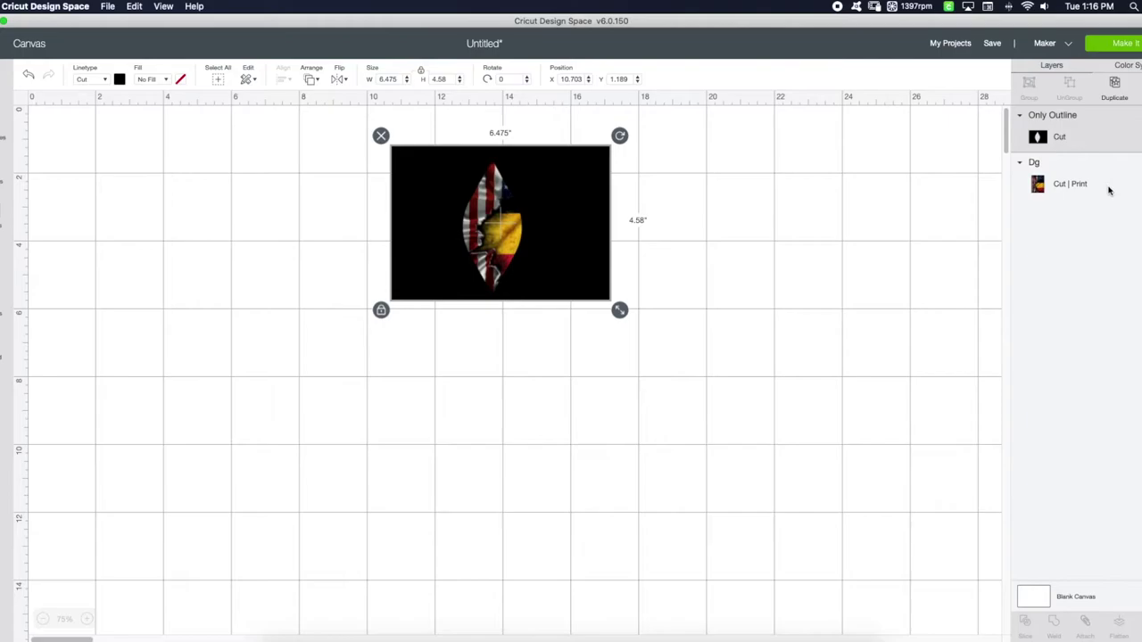
# Step: Select the Only Outline and Dg layers together and slice them
pyautogui.moveTo(718, 379); pyautogui.dragTo(502, 221)
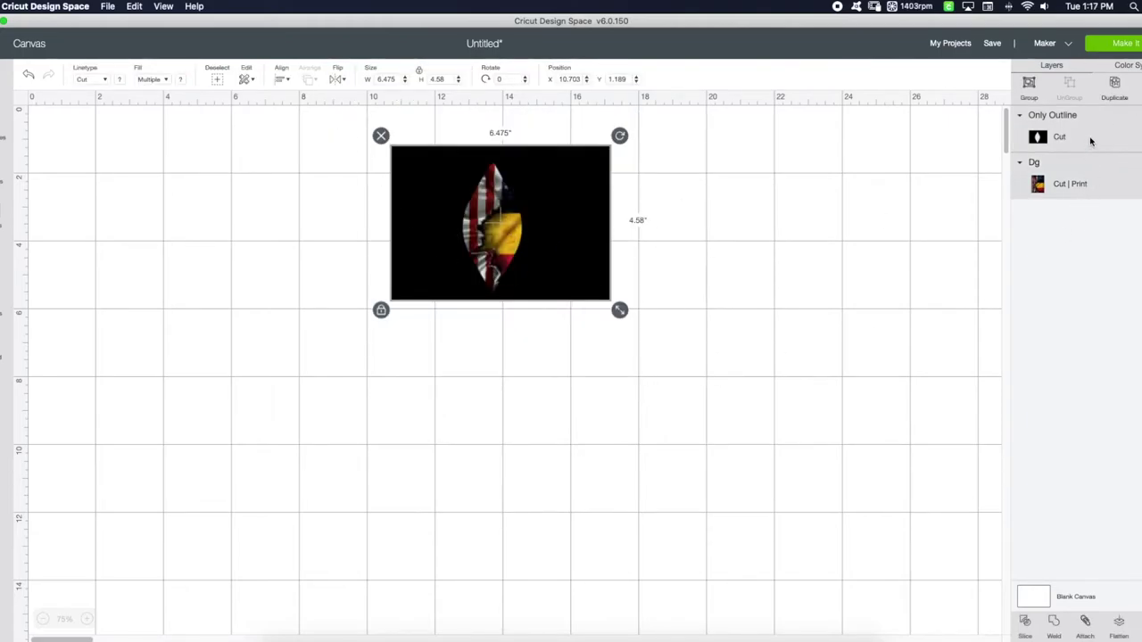
pyautogui.click(672, 277)
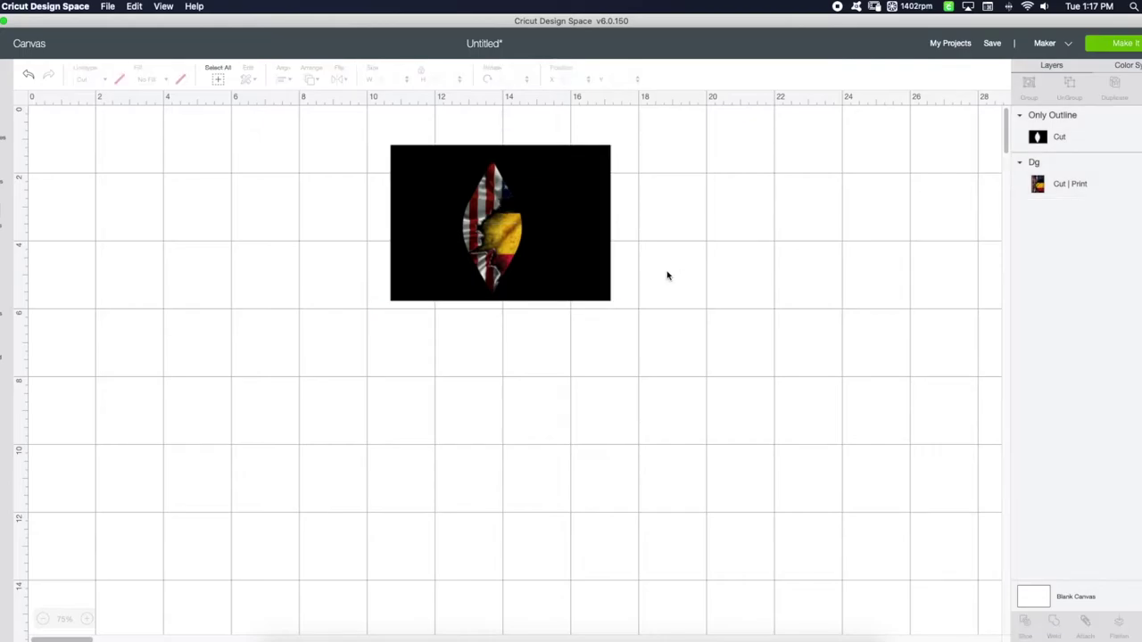
pyautogui.click(1071, 139)
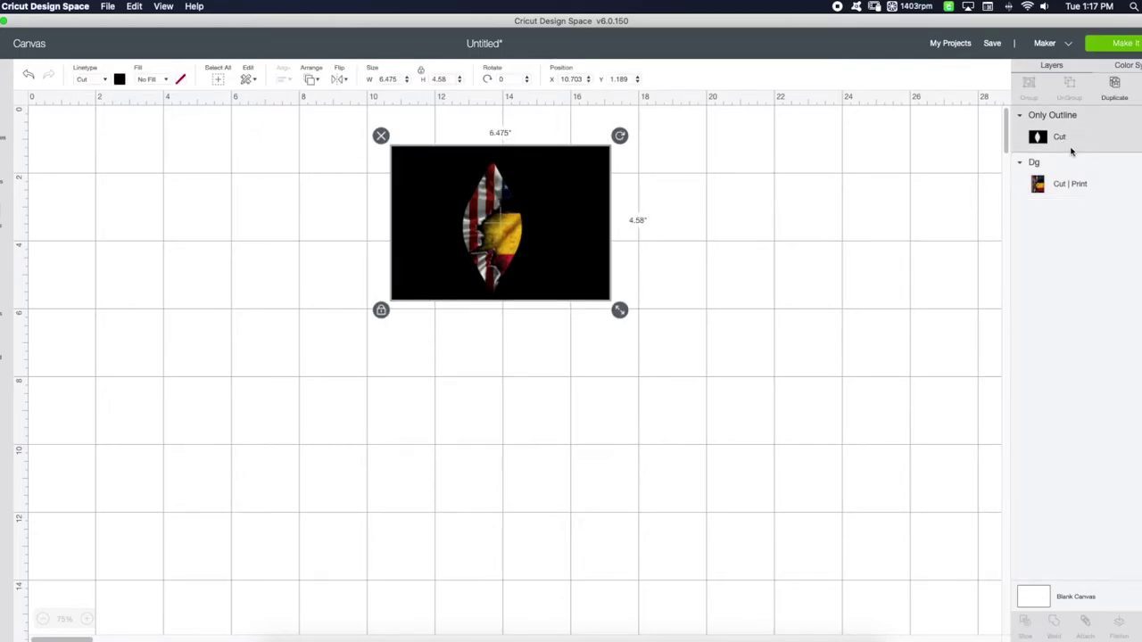
pyautogui.keyDown('shift'); pyautogui.click(1089, 185); pyautogui.keyUp('shift')
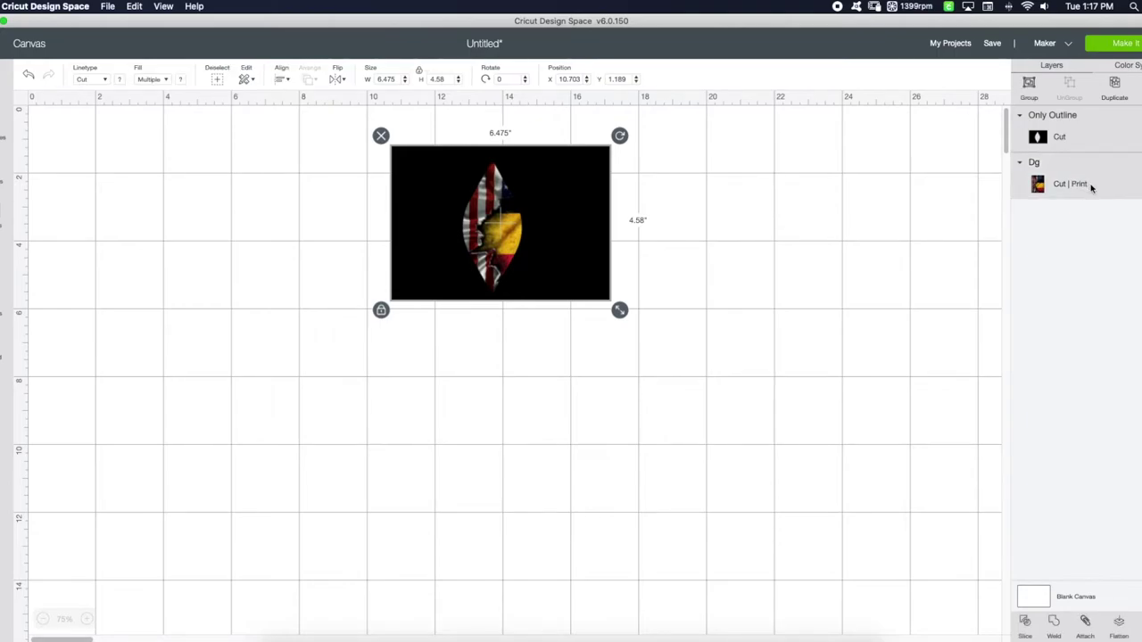
pyautogui.click(1026, 624)
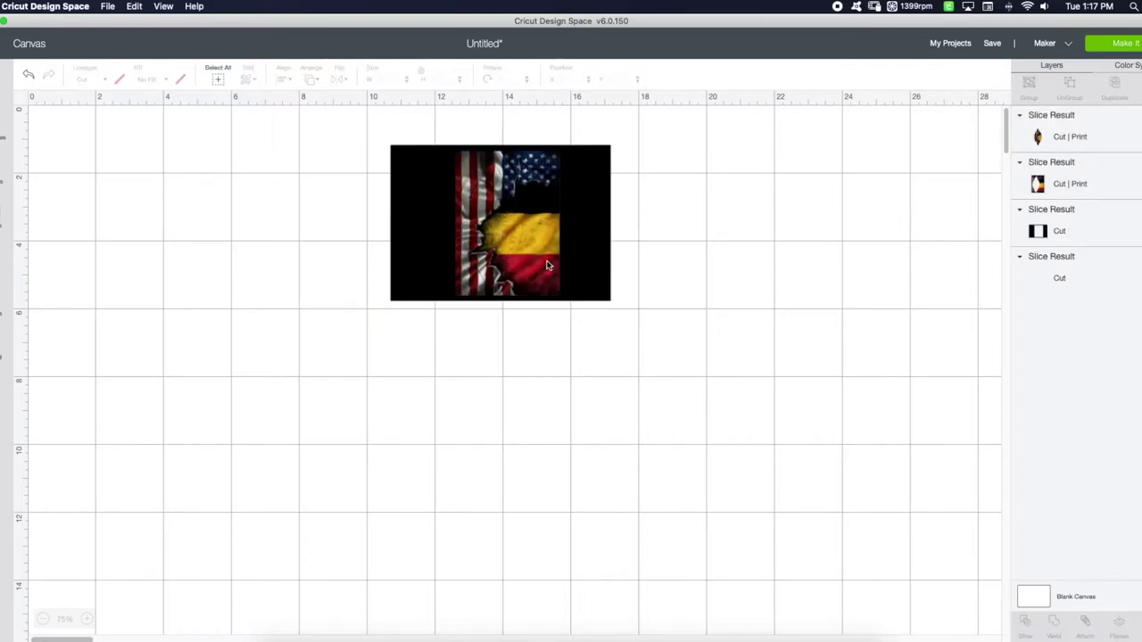
# Step: Pull the leaf-shaped flag piece out of the slice result and delete the leftover pieces
pyautogui.moveTo(501, 242); pyautogui.dragTo(739, 256)
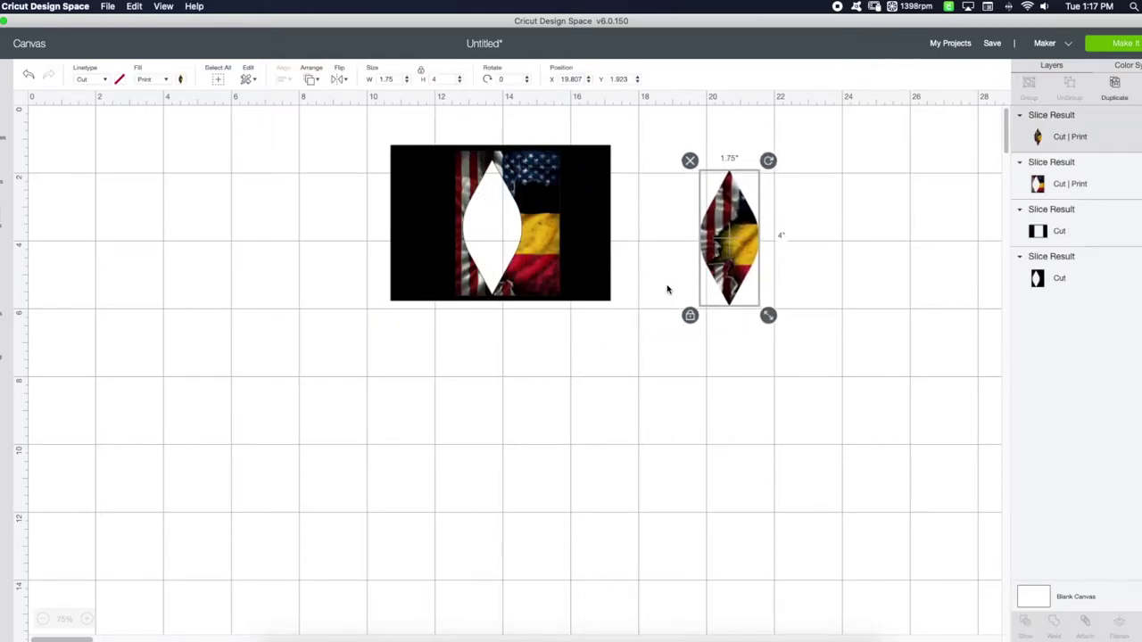
pyautogui.moveTo(623, 359); pyautogui.dragTo(384, 107)
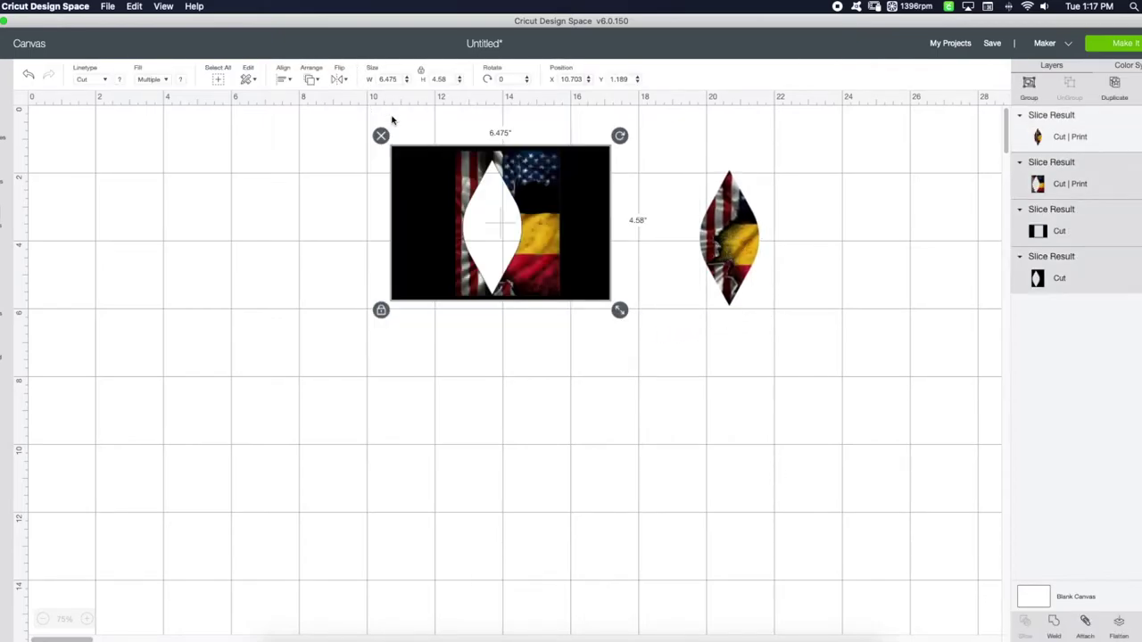
pyautogui.click(381, 135)
pyautogui.moveTo(730, 238); pyautogui.dragTo(623, 274)
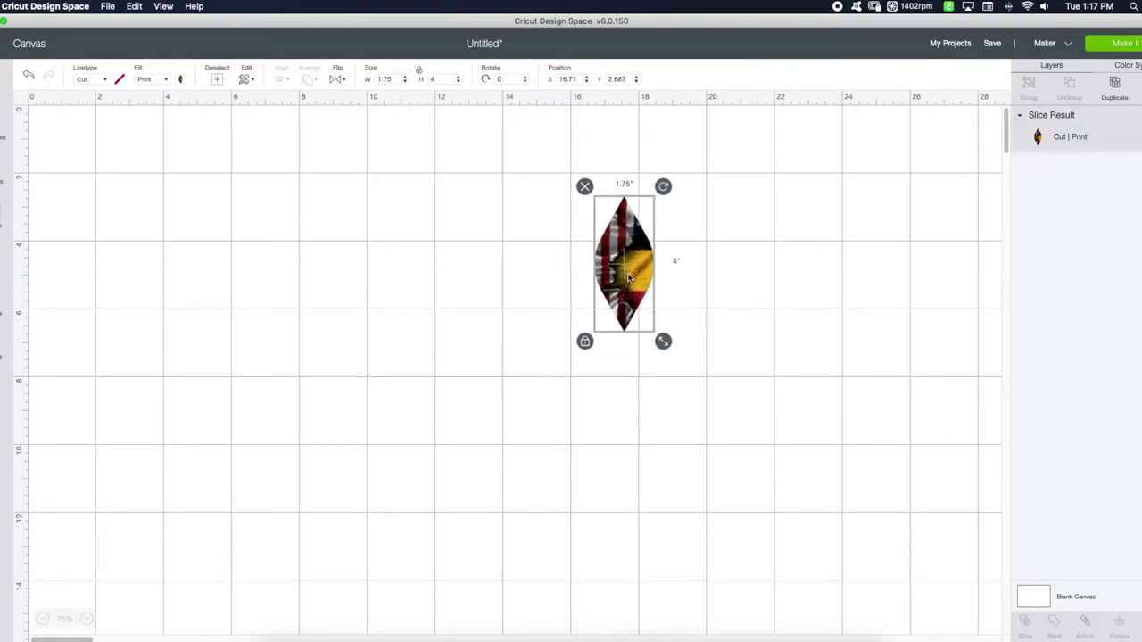
# Step: Undo the leftover deletion, the slice and the last repositioning of the cutout
pyautogui.click(28, 77)
pyautogui.click(27, 77)
pyautogui.click(28, 77)
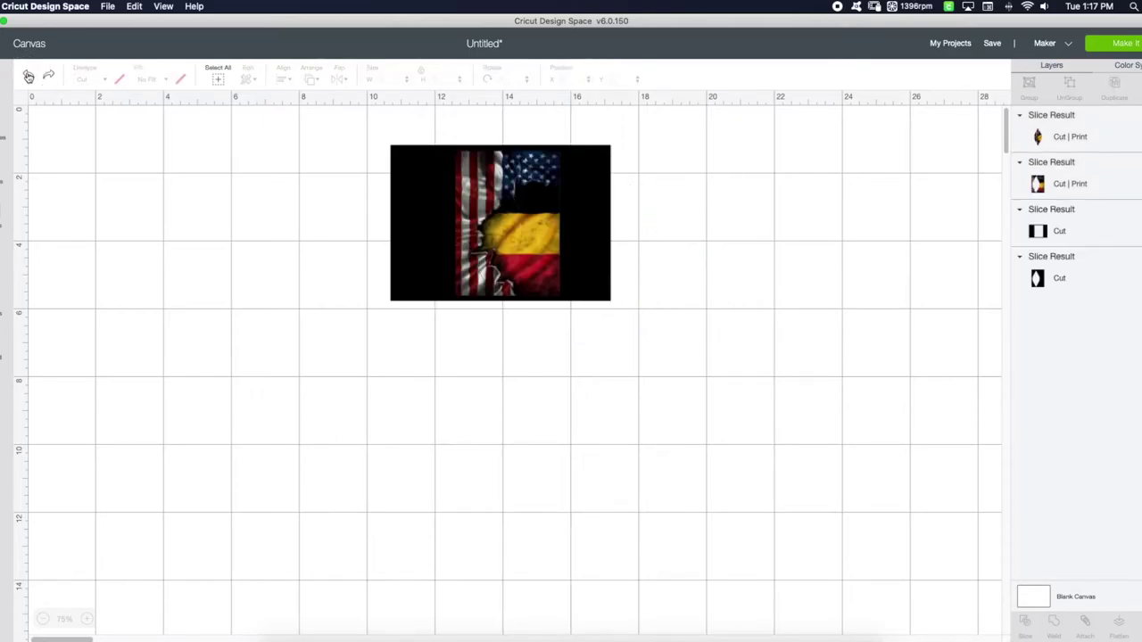
pyautogui.click(27, 77)
pyautogui.click(27, 77)
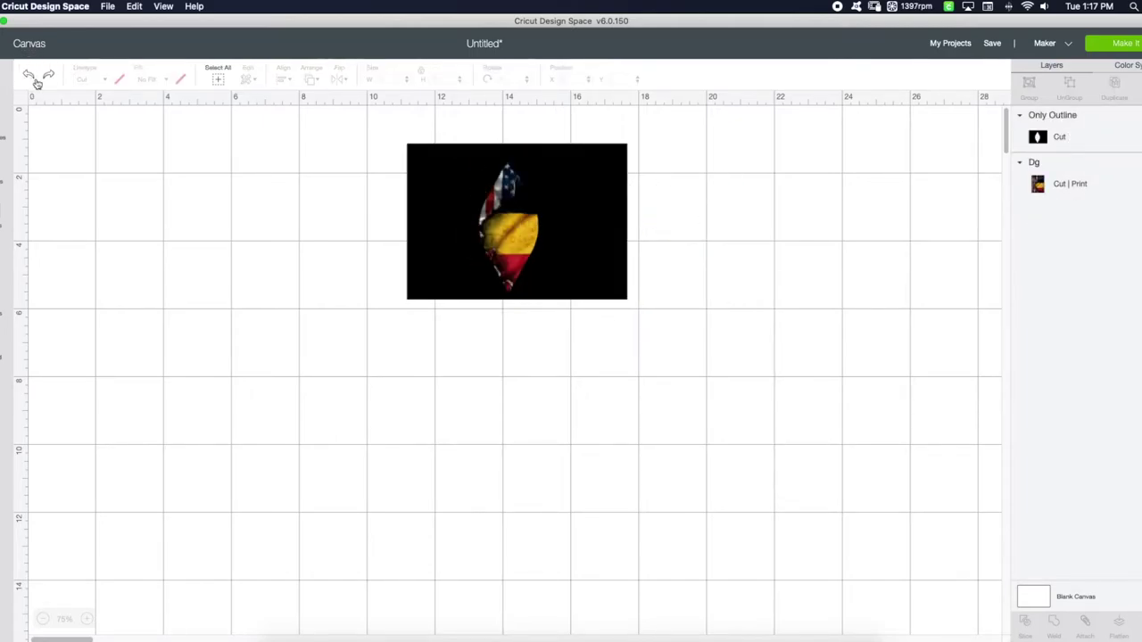
# Step: Try enlarging the flag picture to about 5.97 by 8.28 in and place the leaf template over its upper part
pyautogui.moveTo(512, 230); pyautogui.dragTo(519, 333)
pyautogui.moveTo(512, 204); pyautogui.dragTo(392, 221)
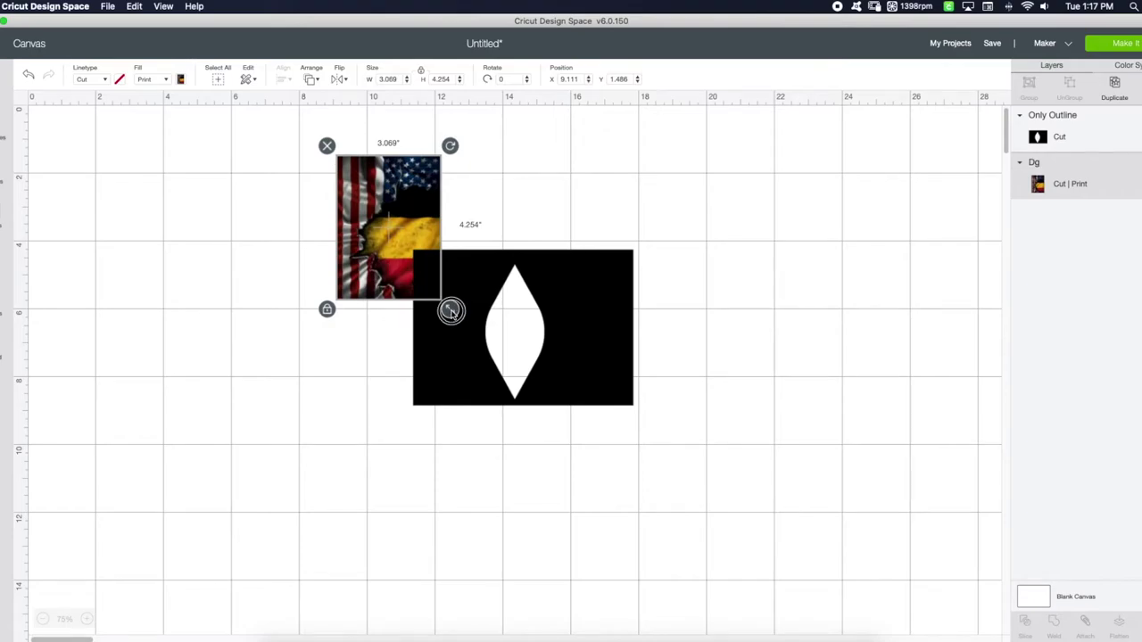
pyautogui.moveTo(451, 310); pyautogui.dragTo(548, 445)
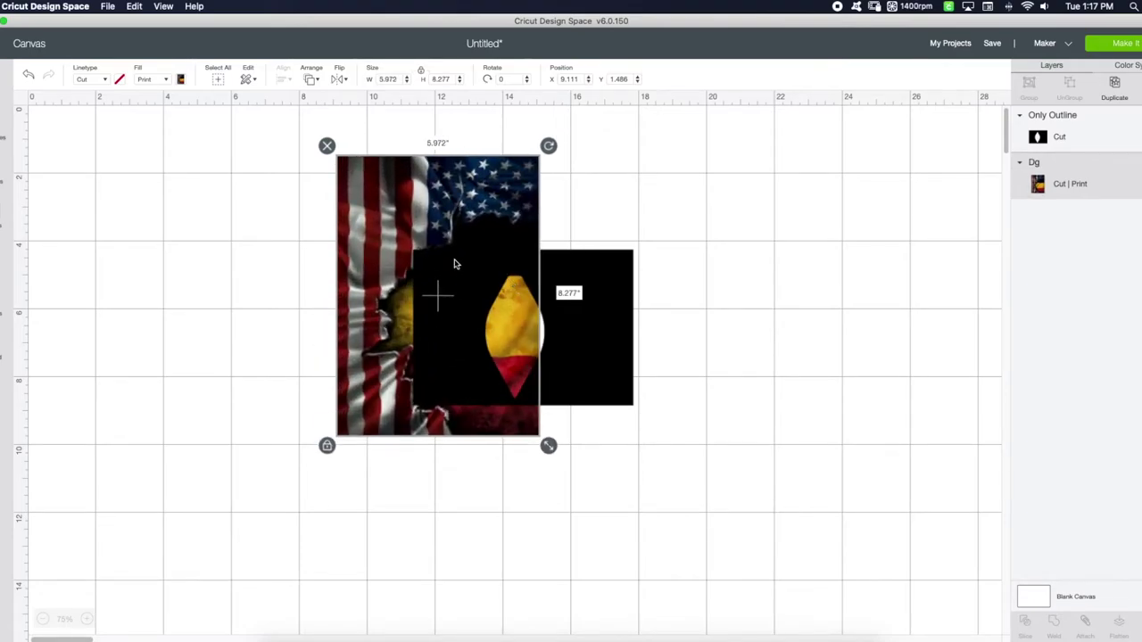
pyautogui.moveTo(574, 315); pyautogui.dragTo(502, 268)
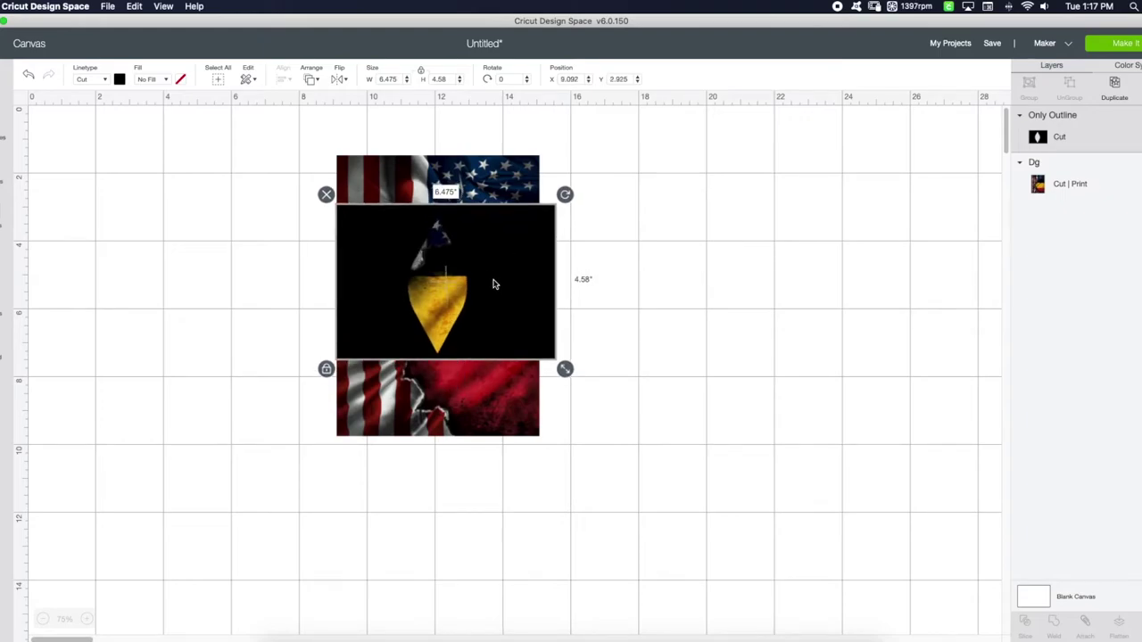
pyautogui.moveTo(496, 284); pyautogui.dragTo(500, 239)
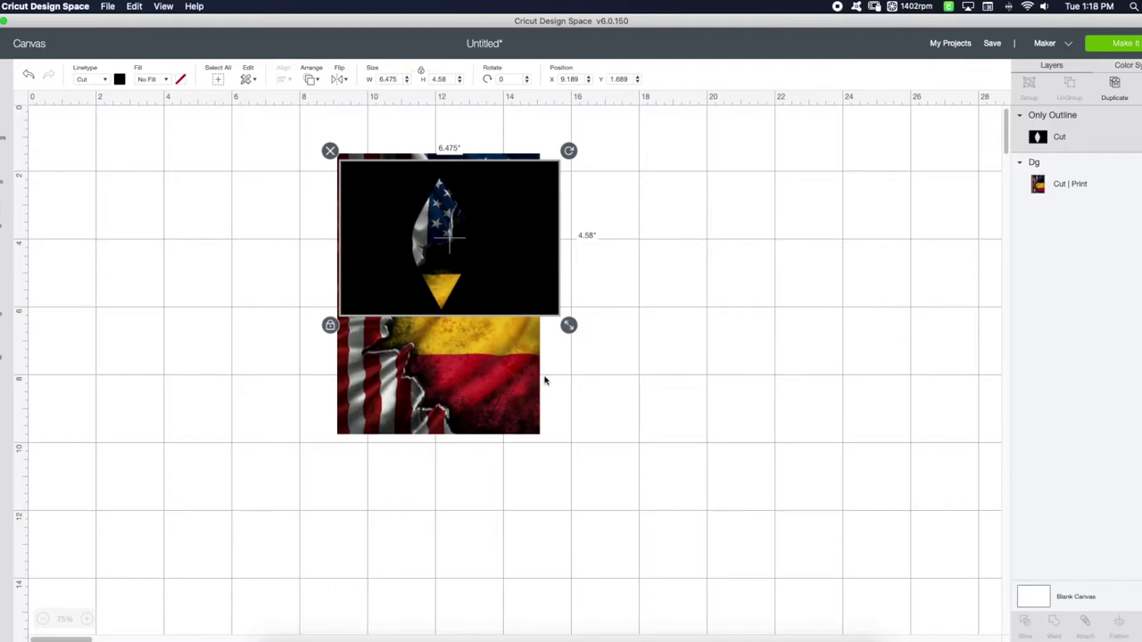
# Step: Shrink the flag picture to about 3.01 by 4.18 in and position it behind the template's leaf opening
pyautogui.click(528, 409)
pyautogui.moveTo(550, 439); pyautogui.dragTo(449, 303)
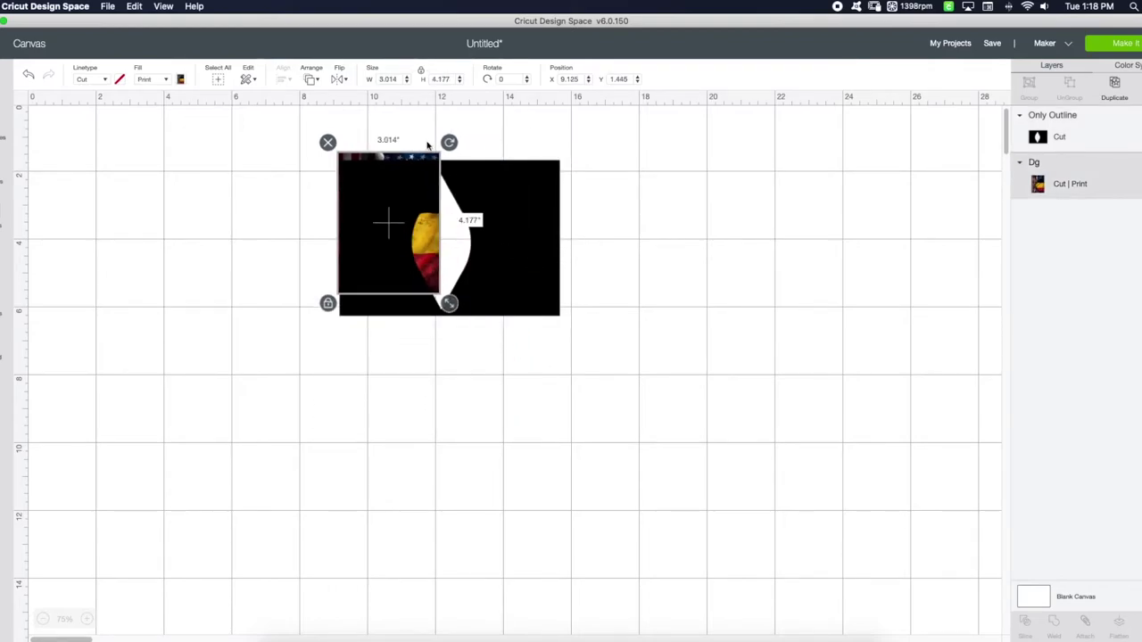
pyautogui.moveTo(397, 163); pyautogui.dragTo(448, 175)
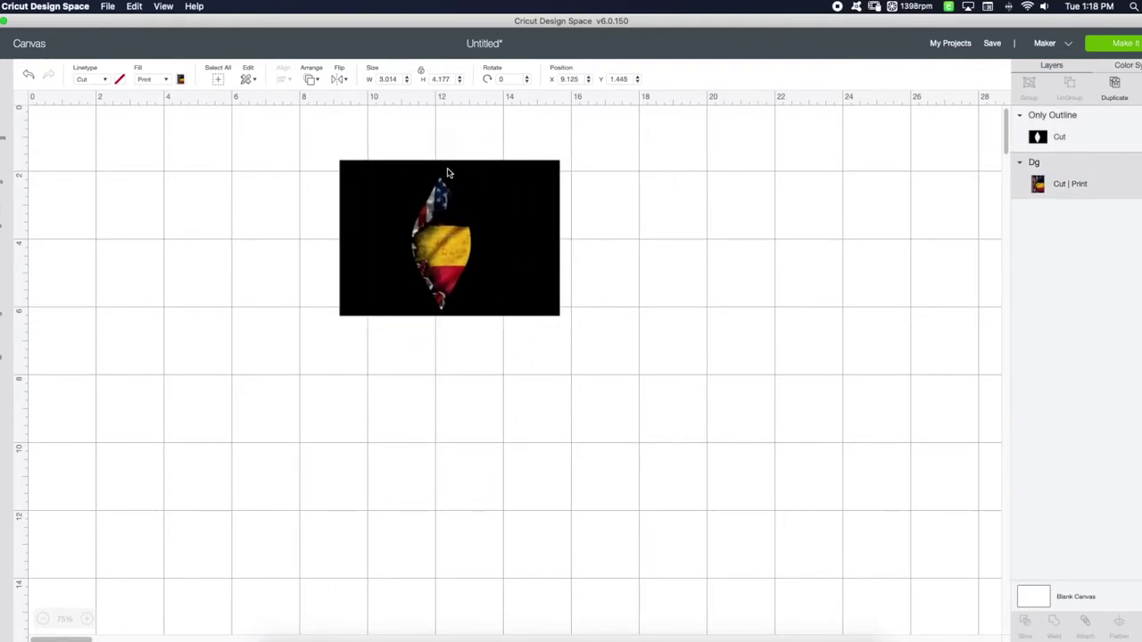
pyautogui.moveTo(412, 215)
pyautogui.mouseDown()
pyautogui.moveTo(475, 319)
pyautogui.moveTo(422, 206)
pyautogui.moveTo(415, 211)
pyautogui.mouseUp()
# Step: Enlarge the flag picture to about 4.11 by 5.70 in and slice it with the leaf template
pyautogui.click(1116, 179)
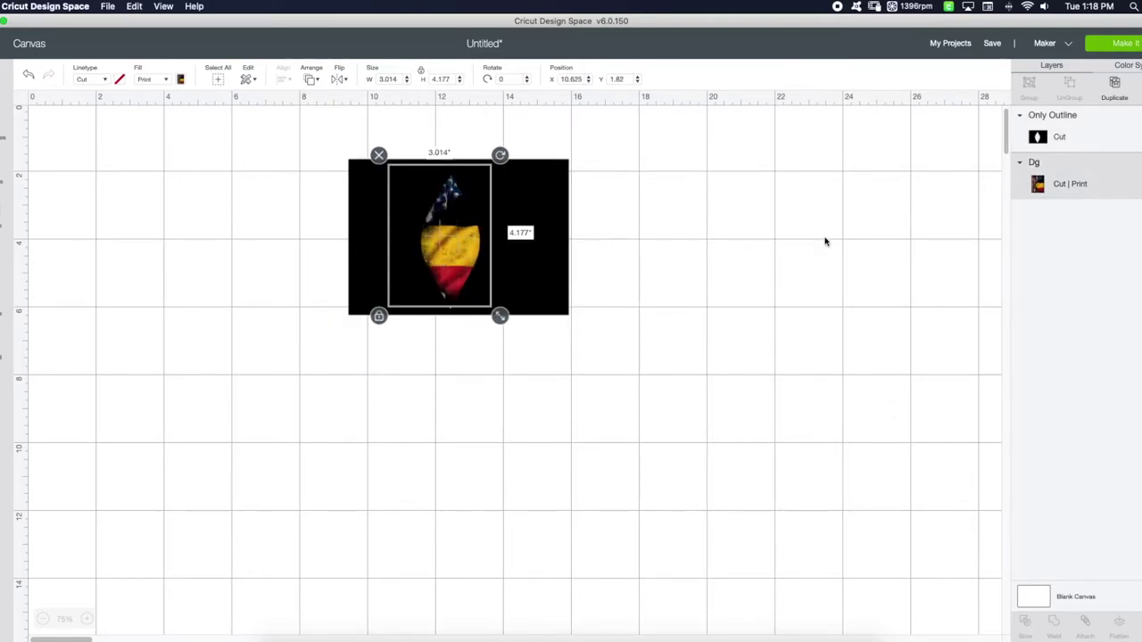
pyautogui.moveTo(499, 317)
pyautogui.mouseDown()
pyautogui.moveTo(538, 354)
pyautogui.moveTo(486, 321)
pyautogui.mouseUp()
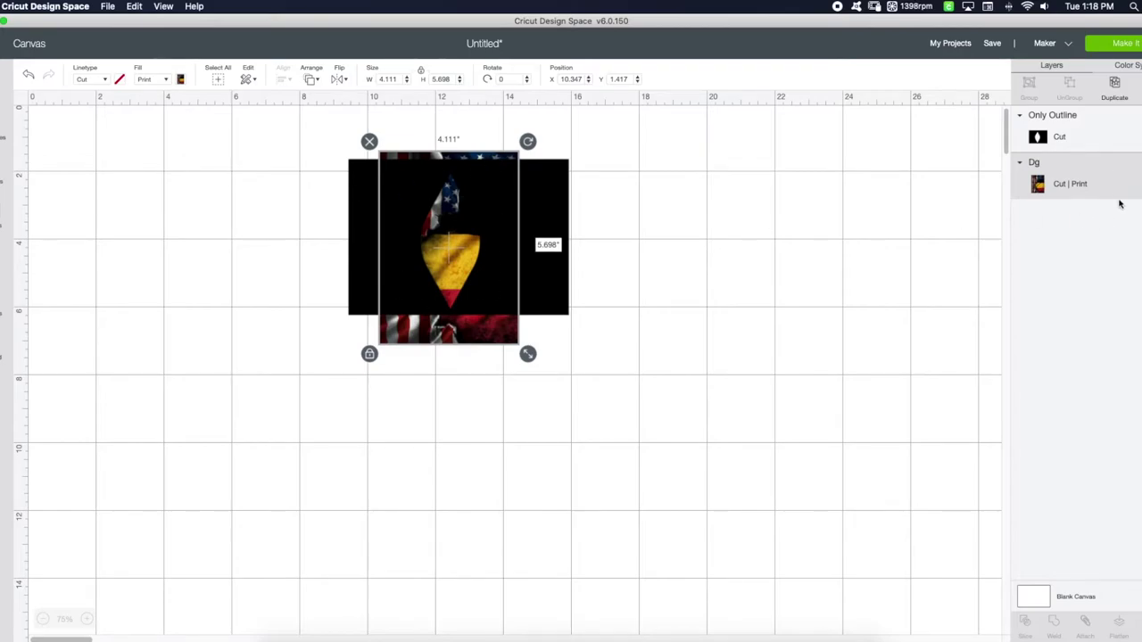
pyautogui.keyDown('shift'); pyautogui.click(1104, 132); pyautogui.keyUp('shift')
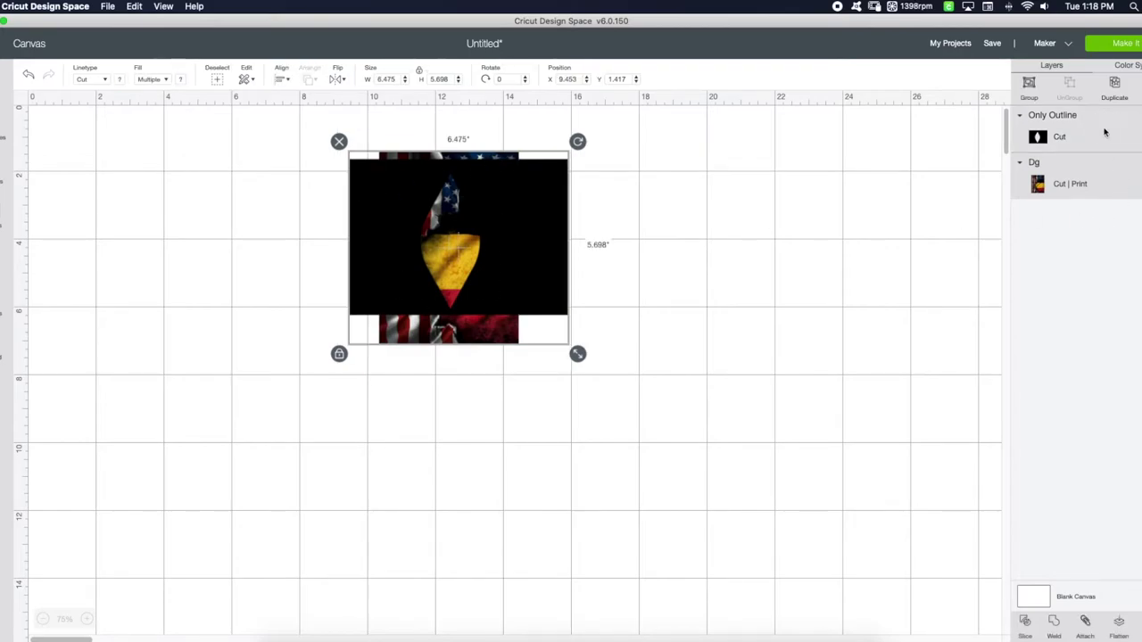
pyautogui.click(1026, 622)
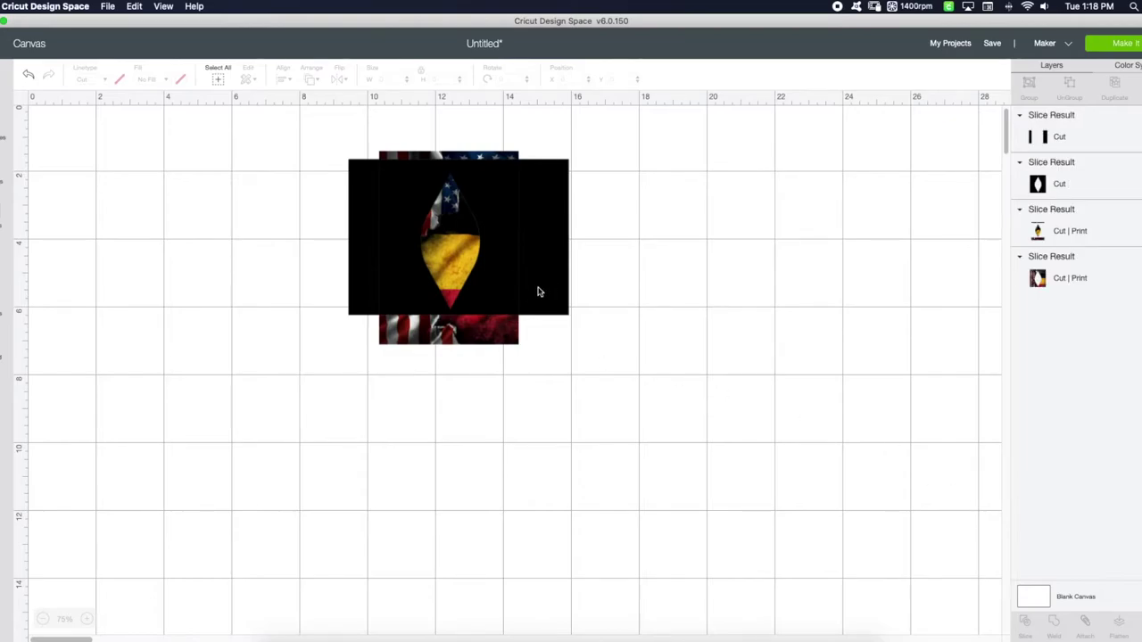
# Step: Move the two black template pieces off the flag picture and delete them
pyautogui.moveTo(538, 292); pyautogui.dragTo(750, 327)
pyautogui.moveTo(448, 248); pyautogui.dragTo(734, 326)
pyautogui.click(675, 353)
pyautogui.moveTo(676, 353); pyautogui.dragTo(775, 485)
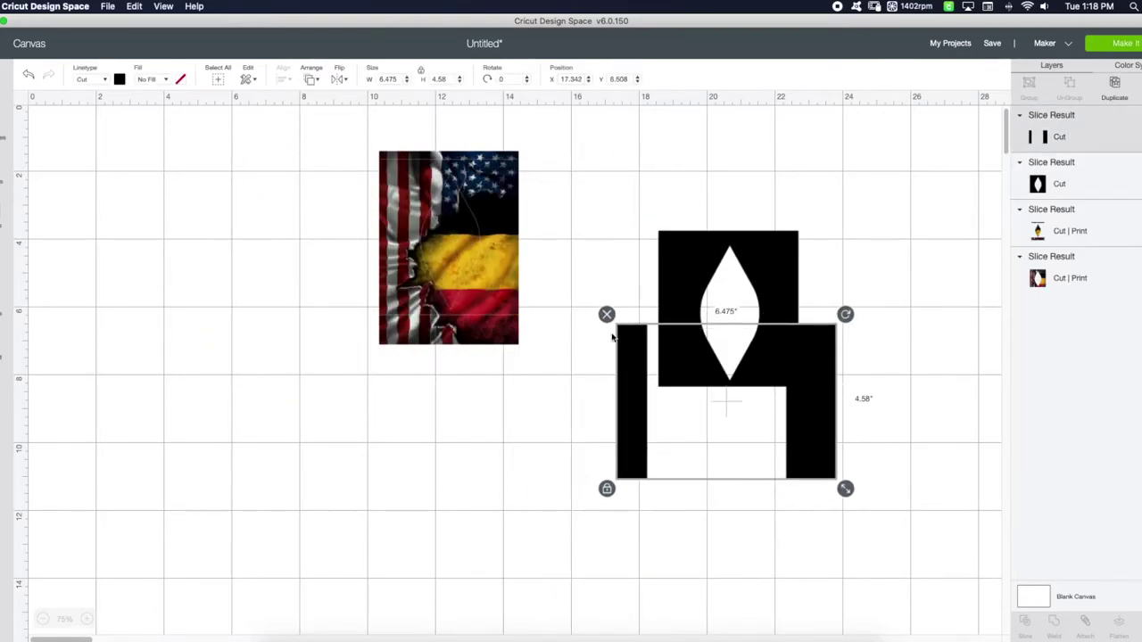
pyautogui.click(608, 314)
pyautogui.click(674, 234)
pyautogui.click(649, 222)
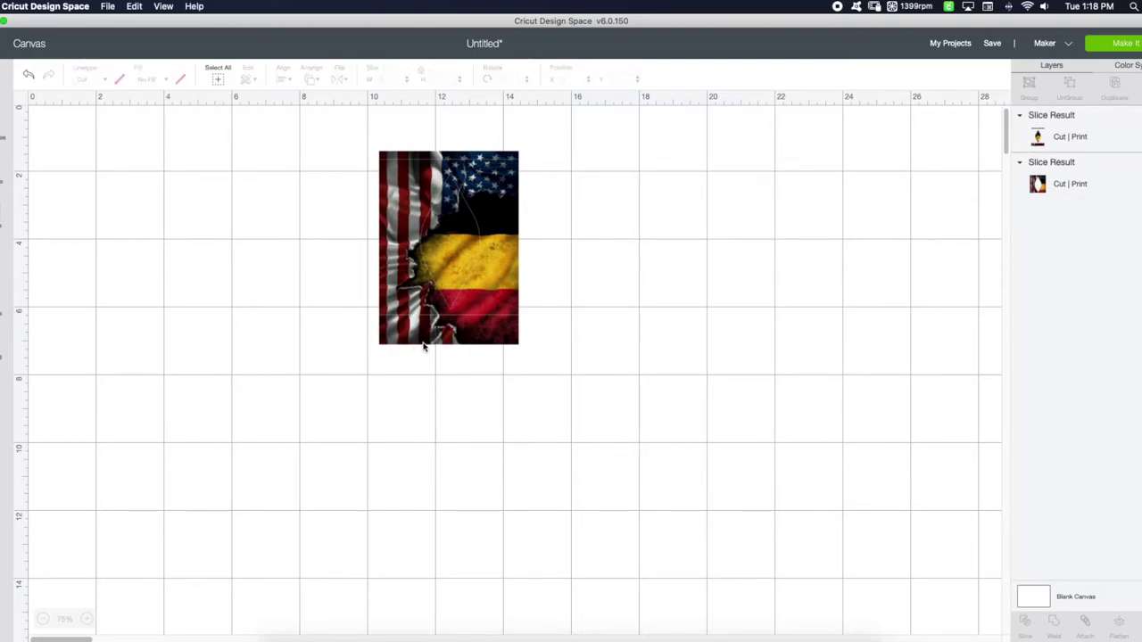
# Step: Separate the leaf-and-strips piece from the sliced picture, delete the remaining picture and move the leaf piece toward the middle of the canvas
pyautogui.moveTo(452, 257); pyautogui.dragTo(719, 362)
pyautogui.moveTo(504, 300); pyautogui.dragTo(475, 309)
pyautogui.click(339, 159)
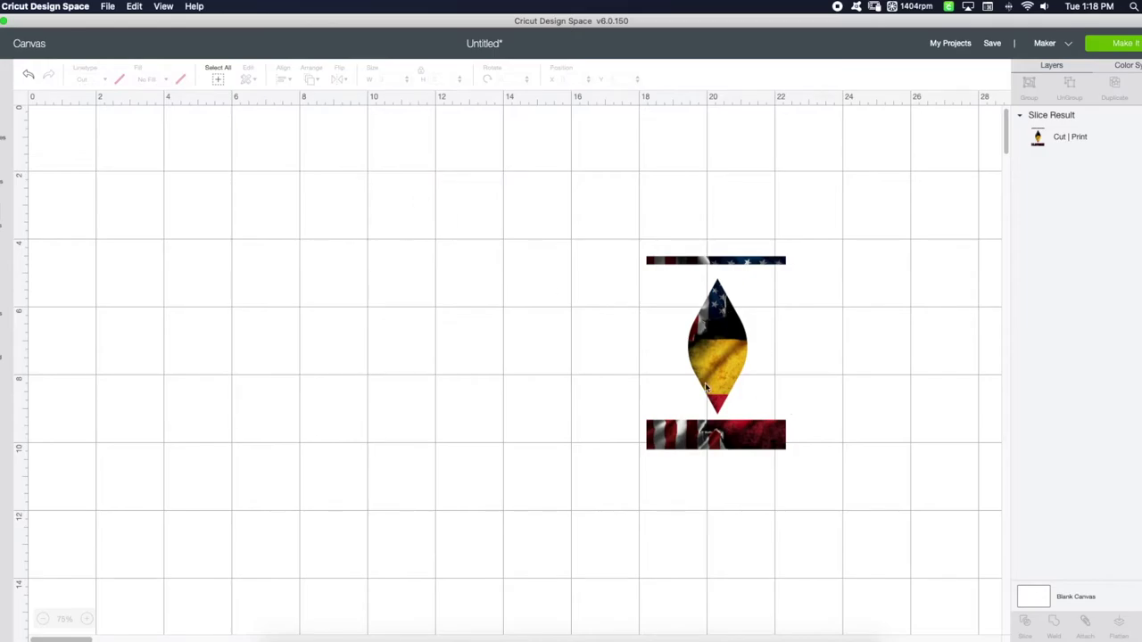
pyautogui.moveTo(678, 282); pyautogui.dragTo(523, 249)
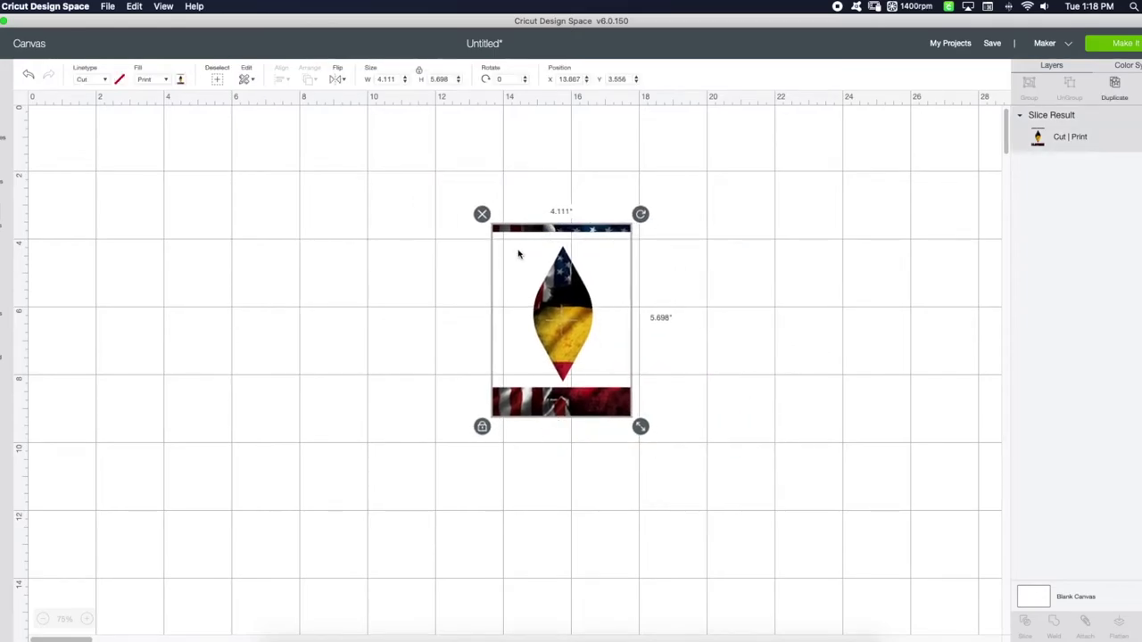
pyautogui.click(154, 259)
# Step: Add a square, stretch it to about 5.44 by 3.24 in over the upper flag strip, and slice it with the leaf piece
pyautogui.click(5, 301)
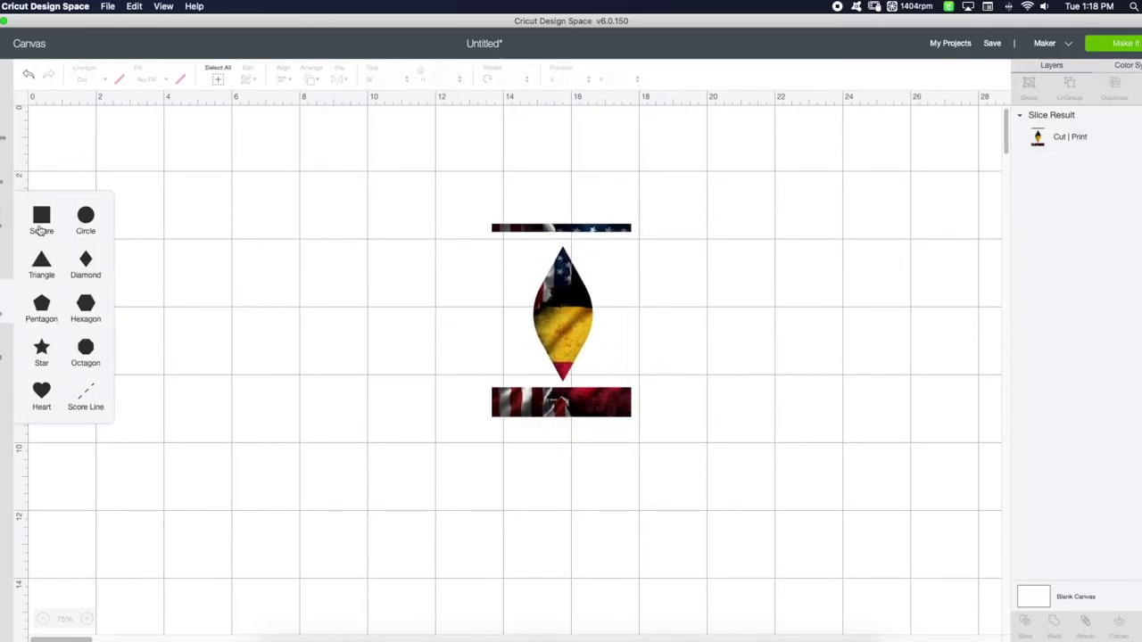
pyautogui.click(41, 219)
pyautogui.moveTo(125, 178); pyautogui.dragTo(564, 206)
pyautogui.moveTo(583, 246); pyautogui.dragTo(663, 251)
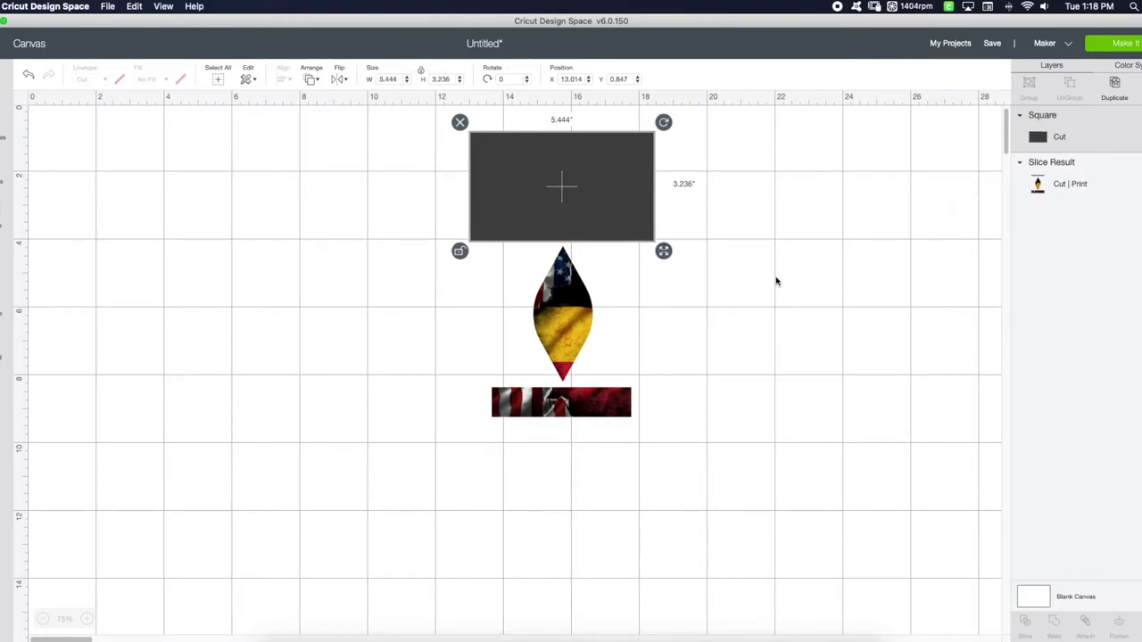
pyautogui.moveTo(726, 490); pyautogui.dragTo(405, 112)
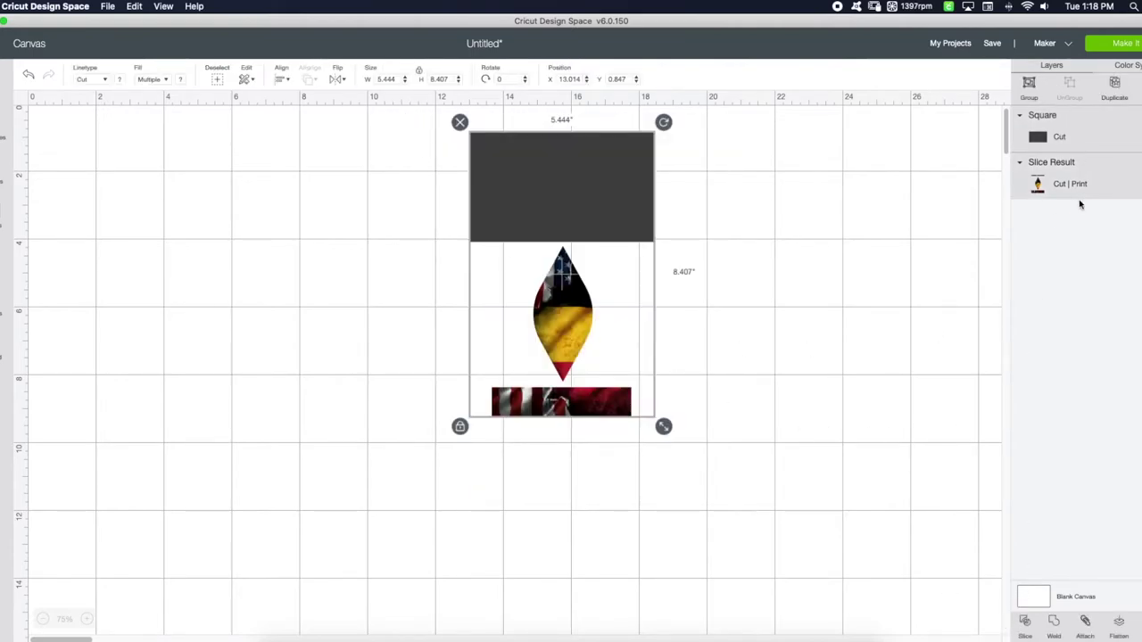
pyautogui.click(1025, 625)
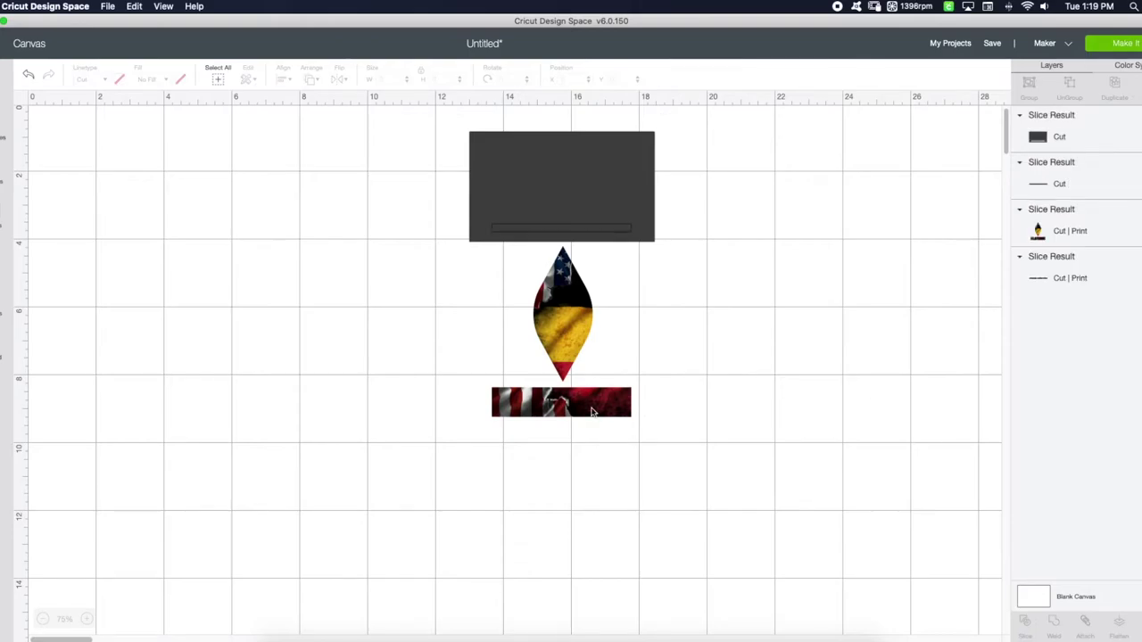
# Step: Move the rectangle and upper strip pieces away from the leaf and delete them
pyautogui.moveTo(598, 183); pyautogui.dragTo(730, 187)
pyautogui.moveTo(540, 227); pyautogui.dragTo(705, 179)
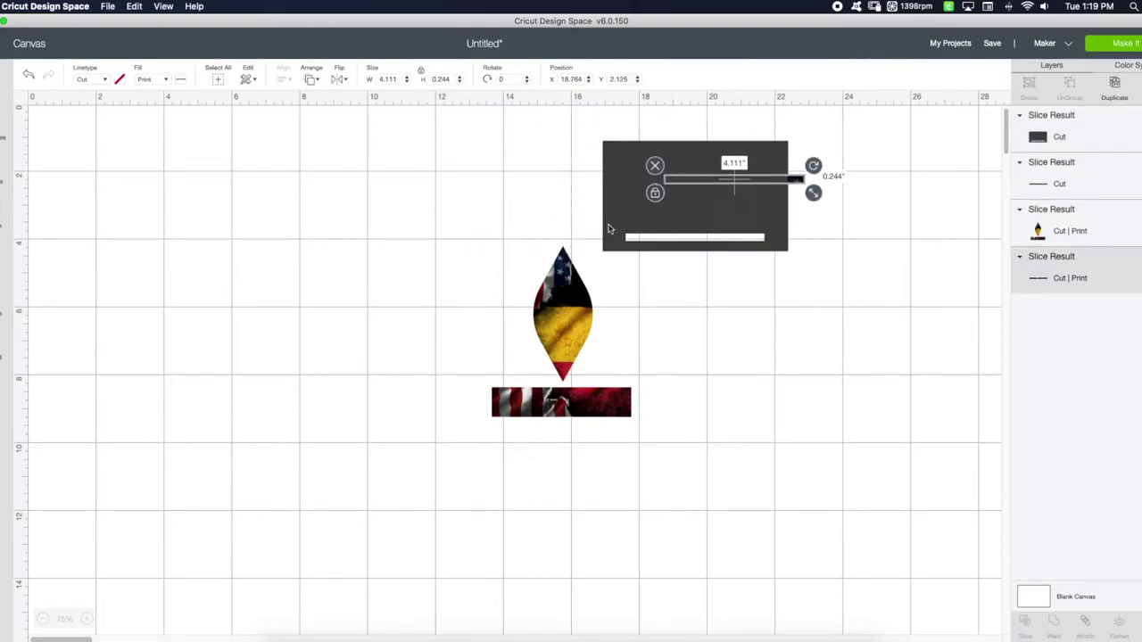
pyautogui.click(646, 175)
pyautogui.click(594, 131)
pyautogui.click(676, 189)
pyautogui.click(635, 176)
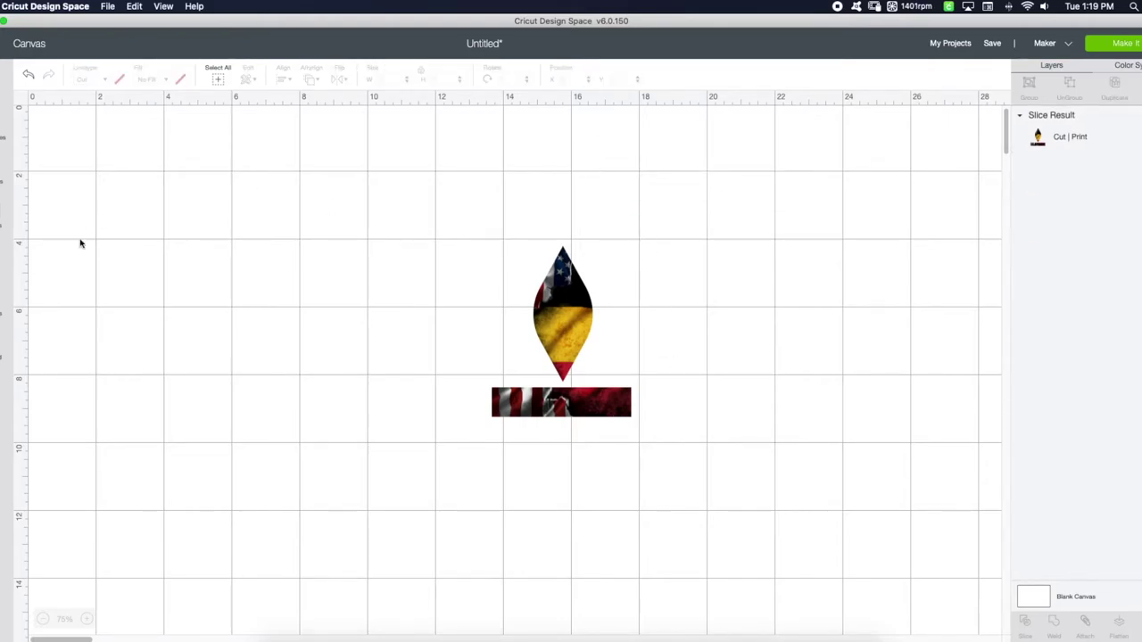
# Step: Cover the lower flag strip with a new square stretched to about 10.72 by 3.61 in and slice it with the leaf piece
pyautogui.click(5, 301)
pyautogui.click(41, 216)
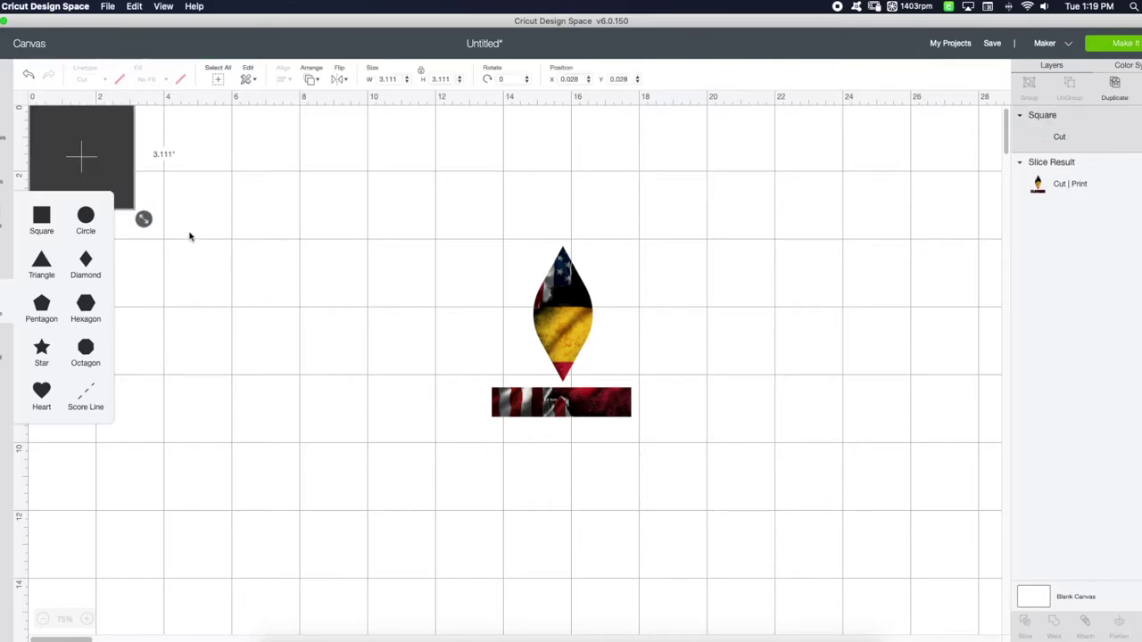
pyautogui.moveTo(103, 178); pyautogui.dragTo(396, 449)
pyautogui.click(340, 507)
pyautogui.click(412, 479)
pyautogui.moveTo(434, 492); pyautogui.dragTo(696, 519)
pyautogui.moveTo(577, 473); pyautogui.dragTo(601, 482)
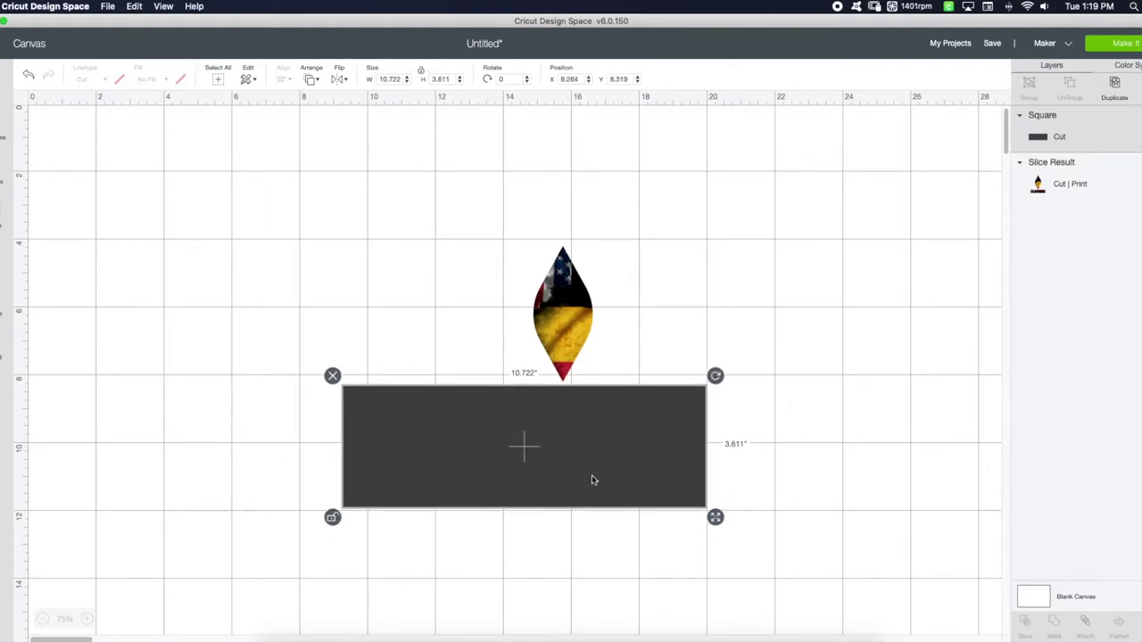
pyautogui.keyDown('shift'); pyautogui.click(1089, 174); pyautogui.keyUp('shift')
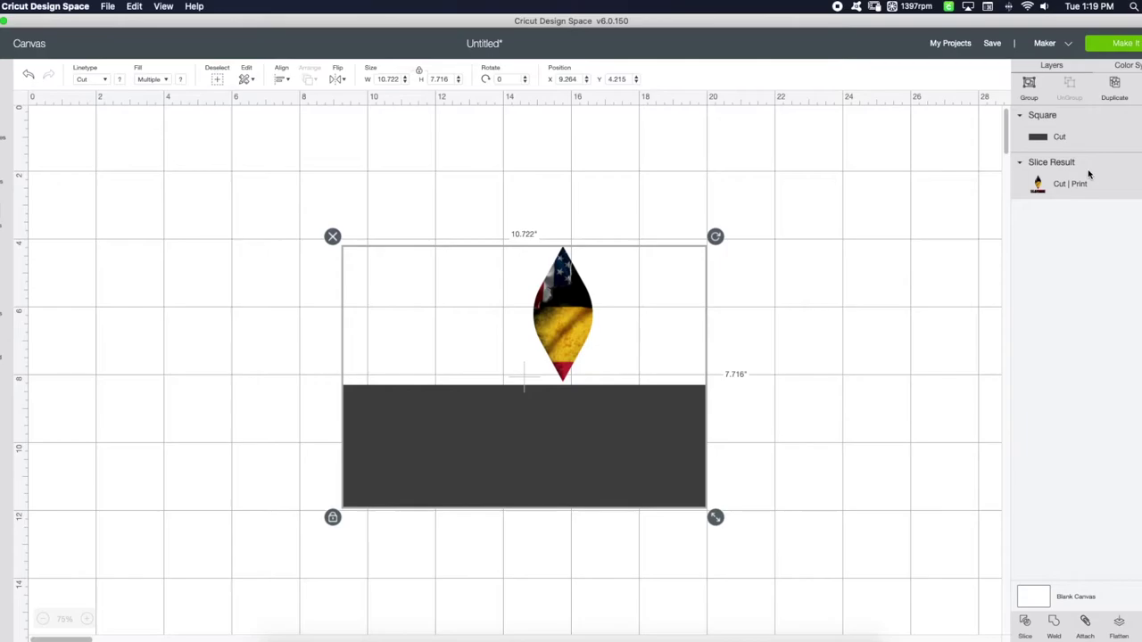
pyautogui.click(1026, 622)
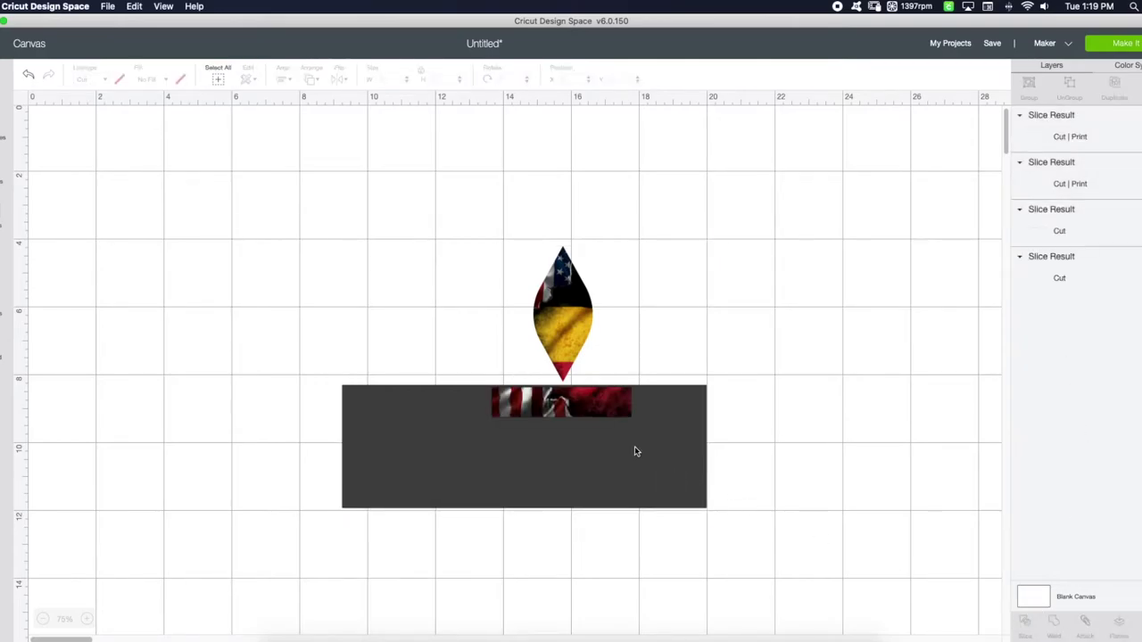
# Step: Delete the lower flag strip and rectangle pieces, then move the remaining leaf cutout to about X 6.18, Y 1.28 in
pyautogui.moveTo(547, 390); pyautogui.dragTo(614, 453)
pyautogui.moveTo(584, 412); pyautogui.dragTo(593, 452)
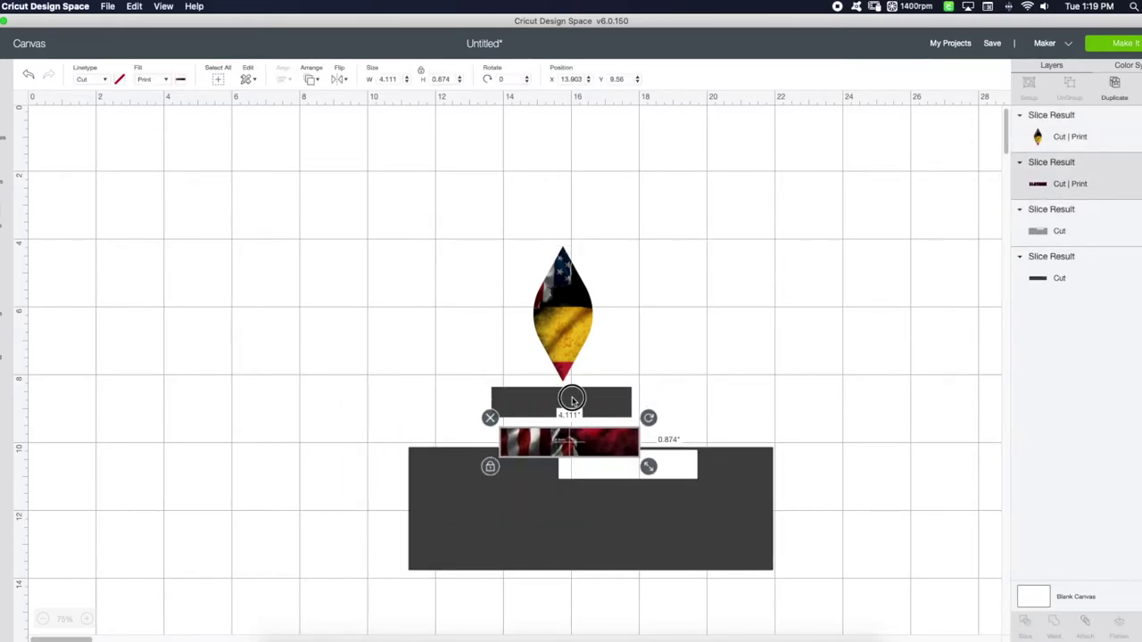
pyautogui.moveTo(546, 355); pyautogui.dragTo(347, 278)
pyautogui.click(605, 443)
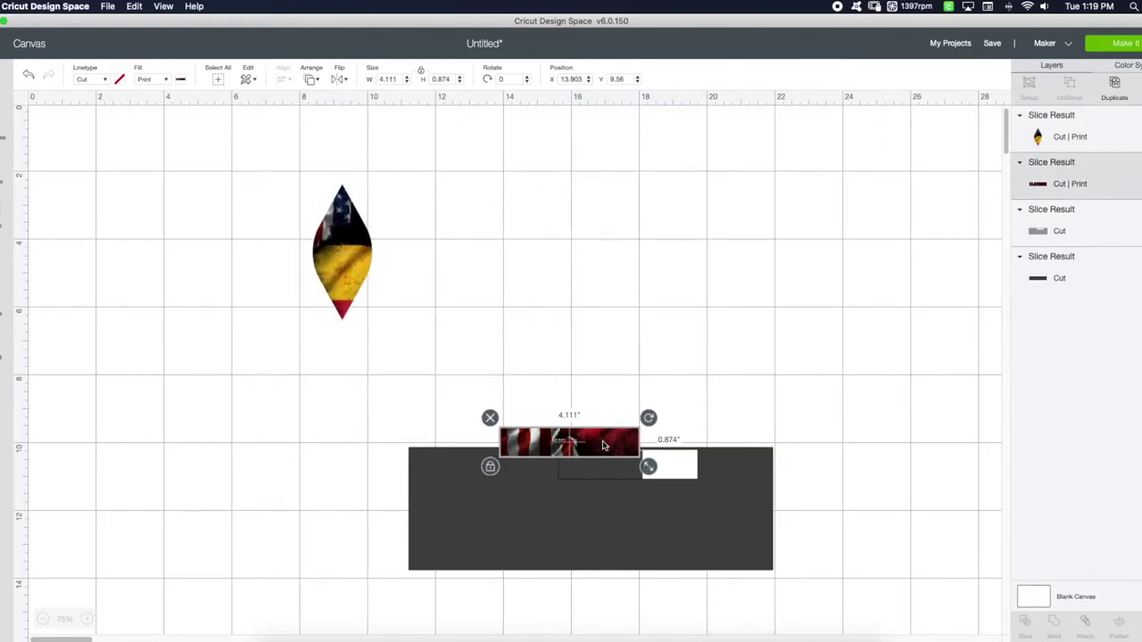
pyautogui.click(489, 416)
pyautogui.click(574, 471)
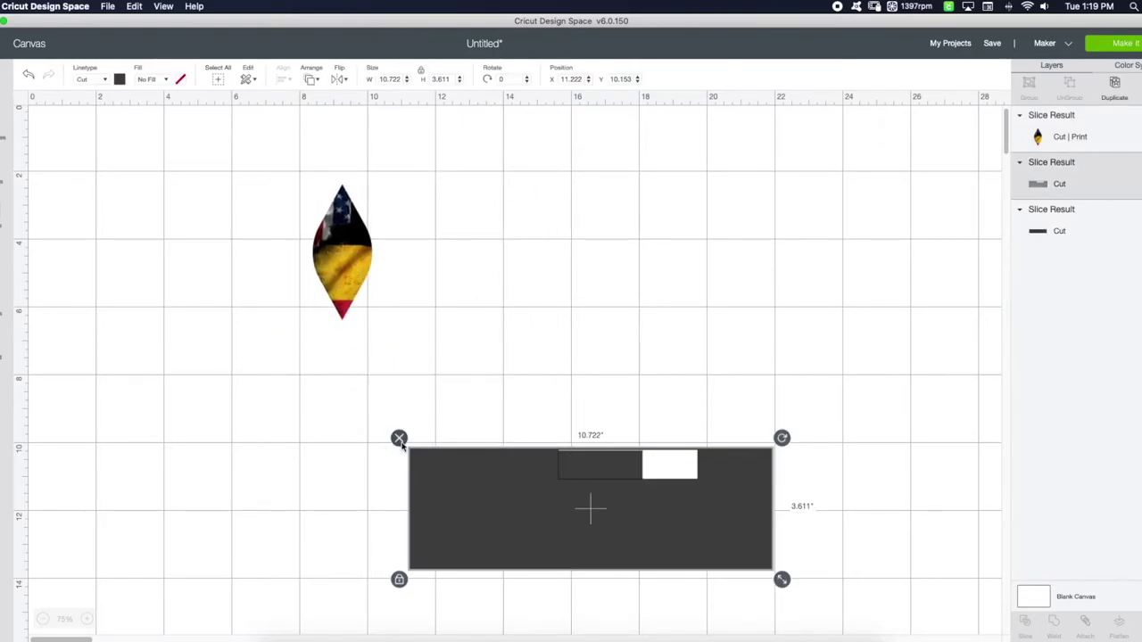
pyautogui.press('Delete')
pyautogui.click(545, 470)
pyautogui.click(492, 441)
pyautogui.moveTo(336, 275); pyautogui.dragTo(531, 258)
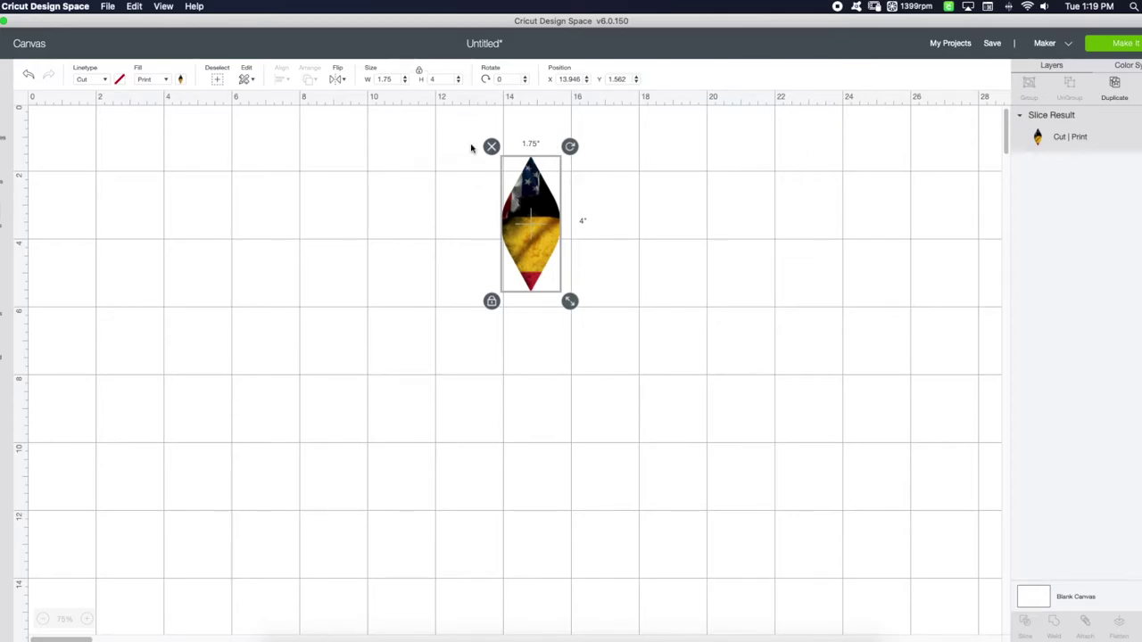
pyautogui.moveTo(527, 243); pyautogui.dragTo(263, 234)
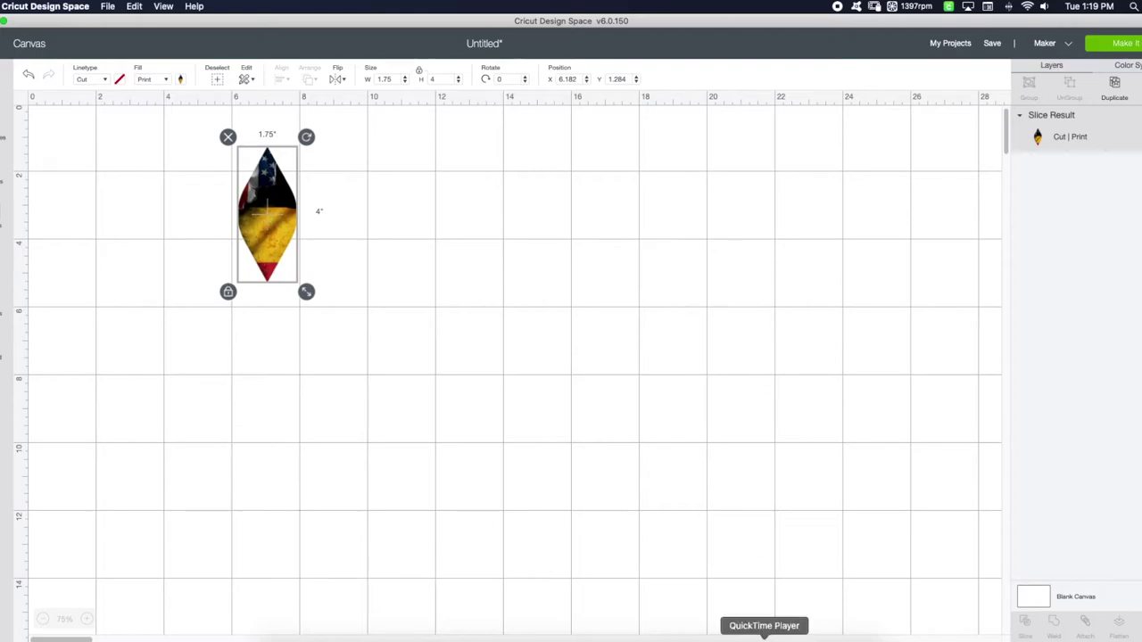
pyautogui.click(764, 638)
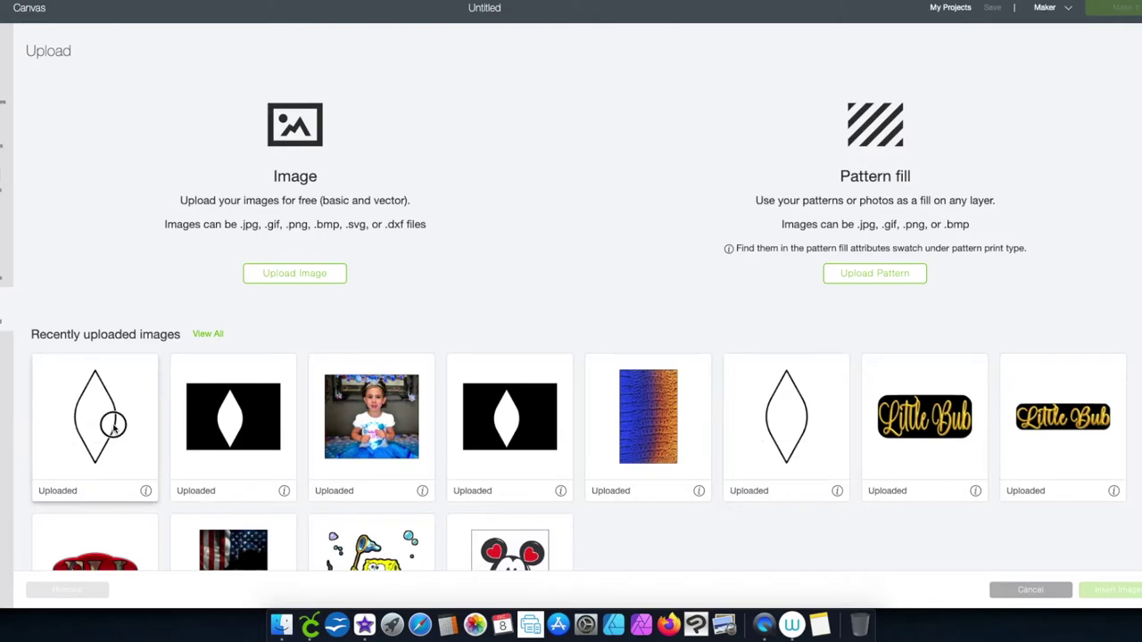
# Step: Insert the recently uploaded thin leaf outline on the canvas and shrink it to about 5.48 by 12.28 in
pyautogui.click(98, 424)
pyautogui.click(1116, 590)
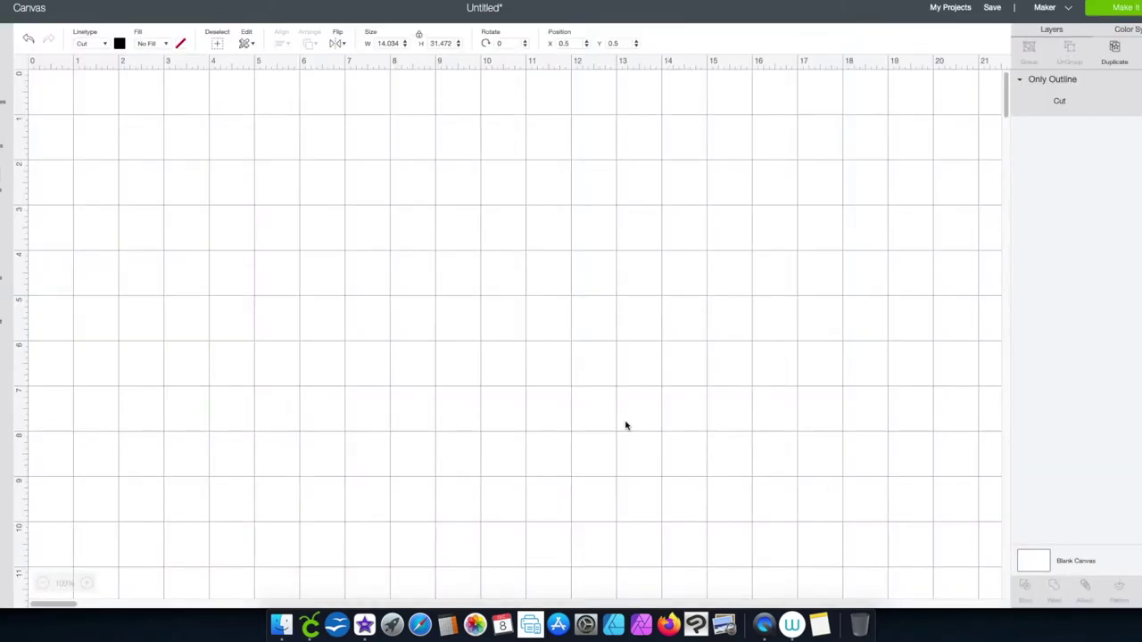
pyautogui.scroll(-2, 455, 318)
pyautogui.scroll(-15, 456, 319)
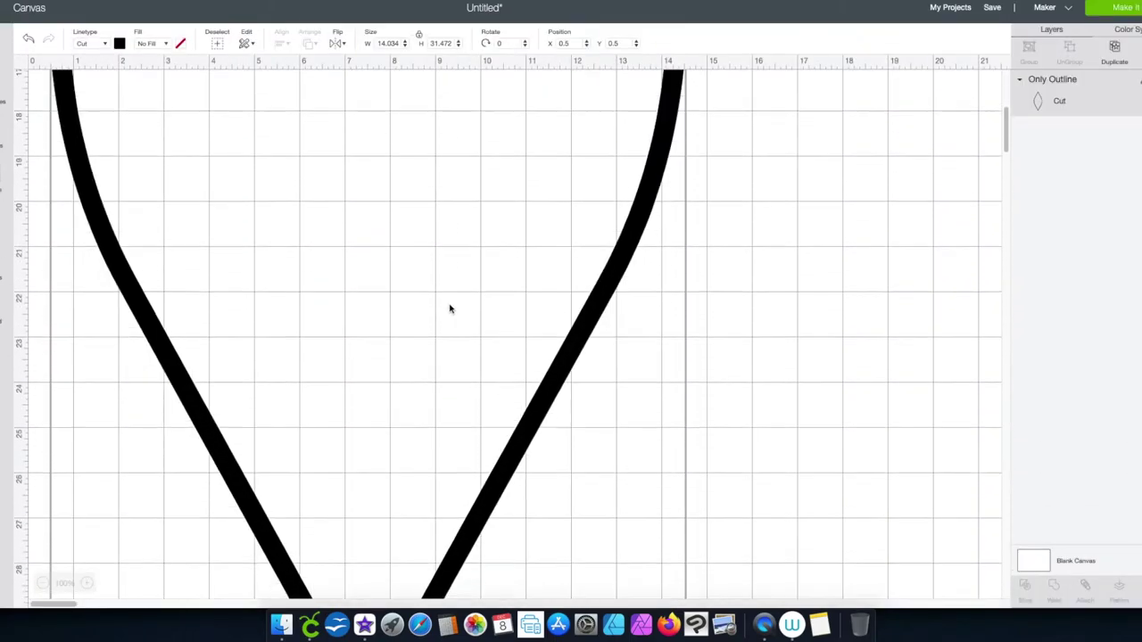
pyautogui.moveTo(695, 323); pyautogui.dragTo(533, 26)
pyautogui.scroll(5, 224, 248)
pyautogui.moveTo(534, 479); pyautogui.dragTo(145, 184)
pyautogui.scroll(5, 130, 197)
pyautogui.scroll(10, 146, 191)
# Step: Shrink the leaf outline to about 2.15 by 4.82 in and place it at about X 2.99, Y 5.79 in
pyautogui.scroll(-6, 158, 204)
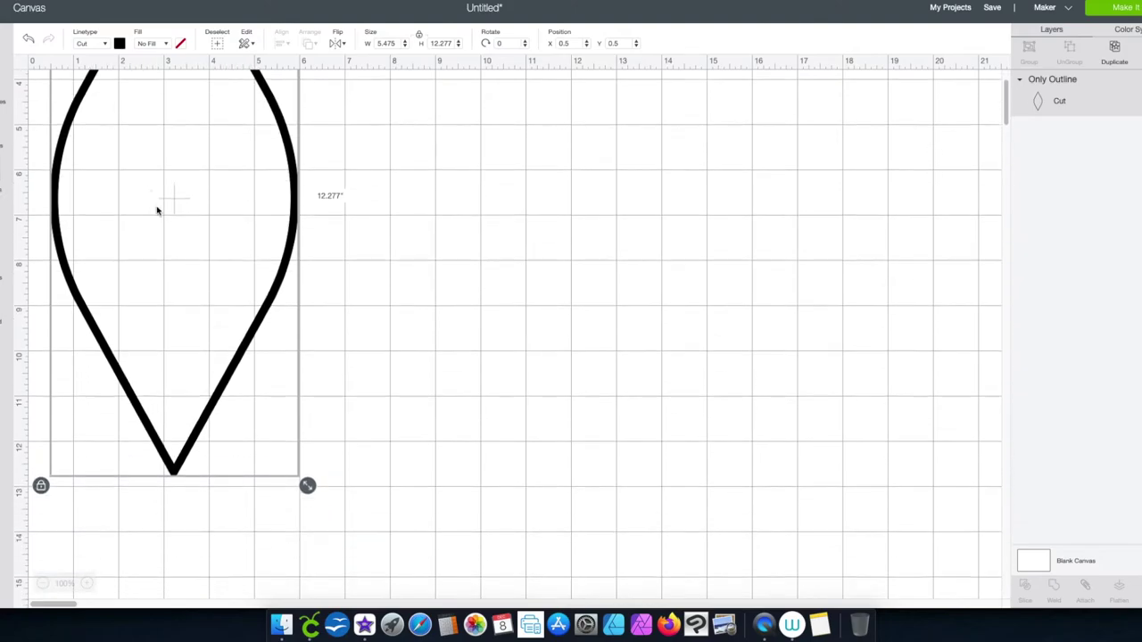
pyautogui.moveTo(306, 462); pyautogui.dragTo(216, 258)
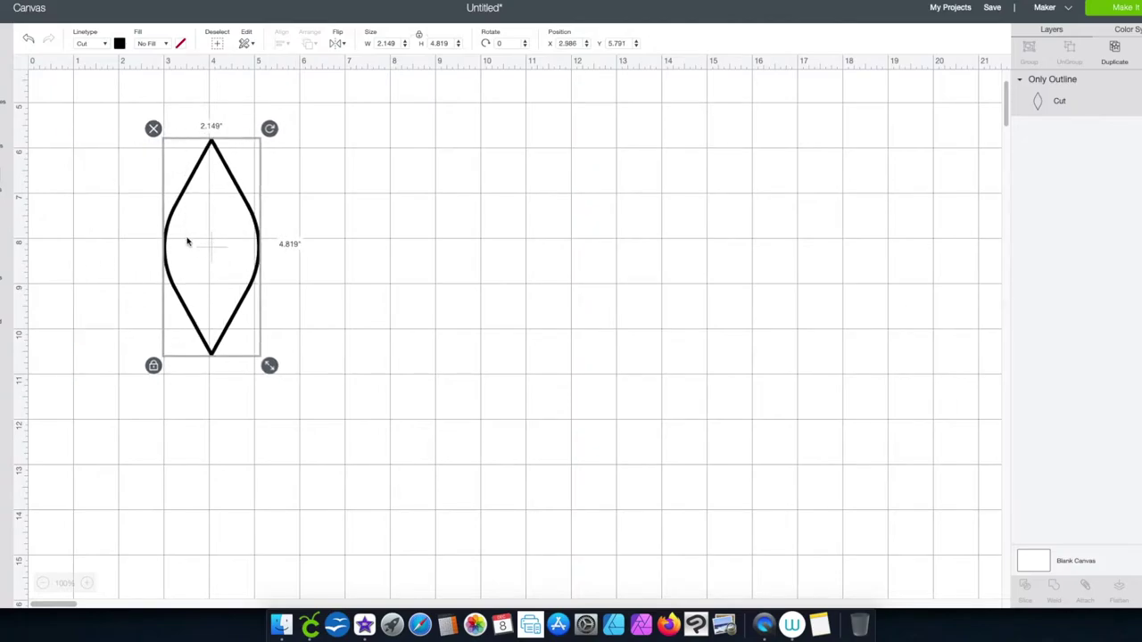
pyautogui.scroll(-1, 188, 241)
pyautogui.scroll(-1, 161, 241)
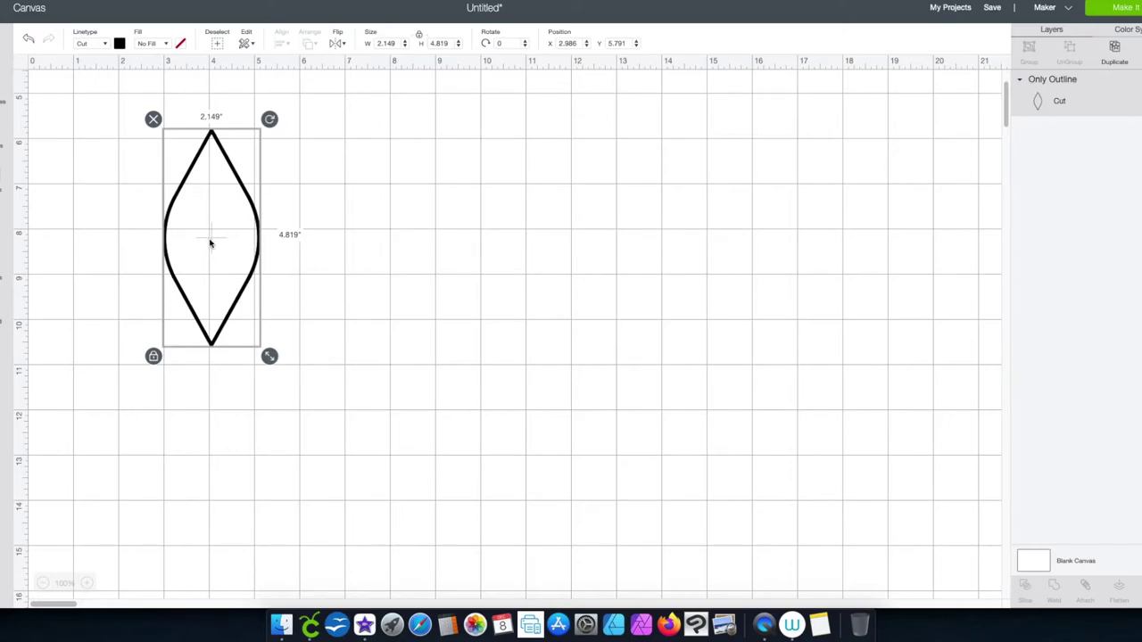
# Step: Move the leaf outline to about X 4.56, Y 5.68 in and cover its right half with a new square stretched to about 3.36 by 5.33 in
pyautogui.moveTo(212, 243); pyautogui.dragTo(230, 241)
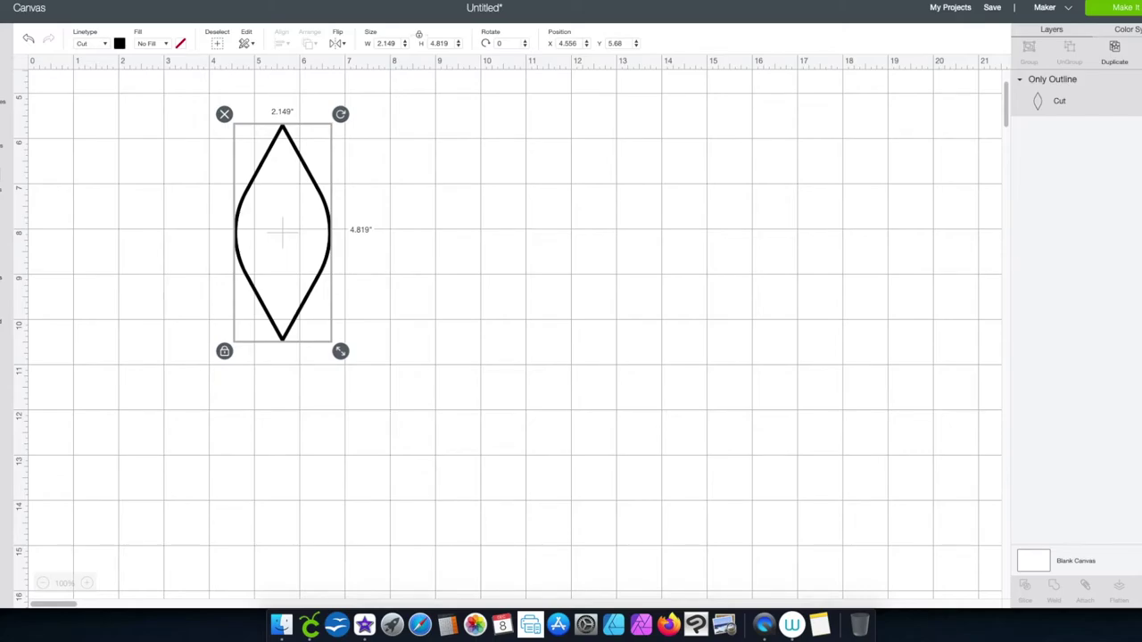
pyautogui.click(6, 262)
pyautogui.click(41, 180)
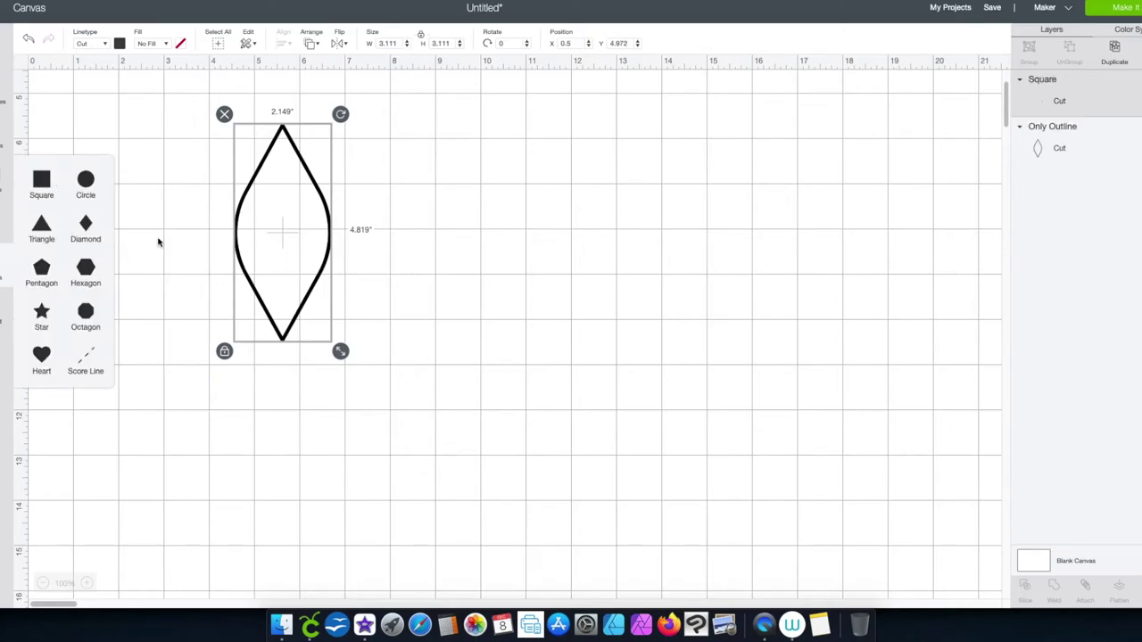
pyautogui.moveTo(127, 173); pyautogui.dragTo(473, 206)
pyautogui.click(368, 273)
pyautogui.moveTo(530, 276); pyautogui.dragTo(540, 364)
pyautogui.moveTo(477, 337); pyautogui.dragTo(381, 323)
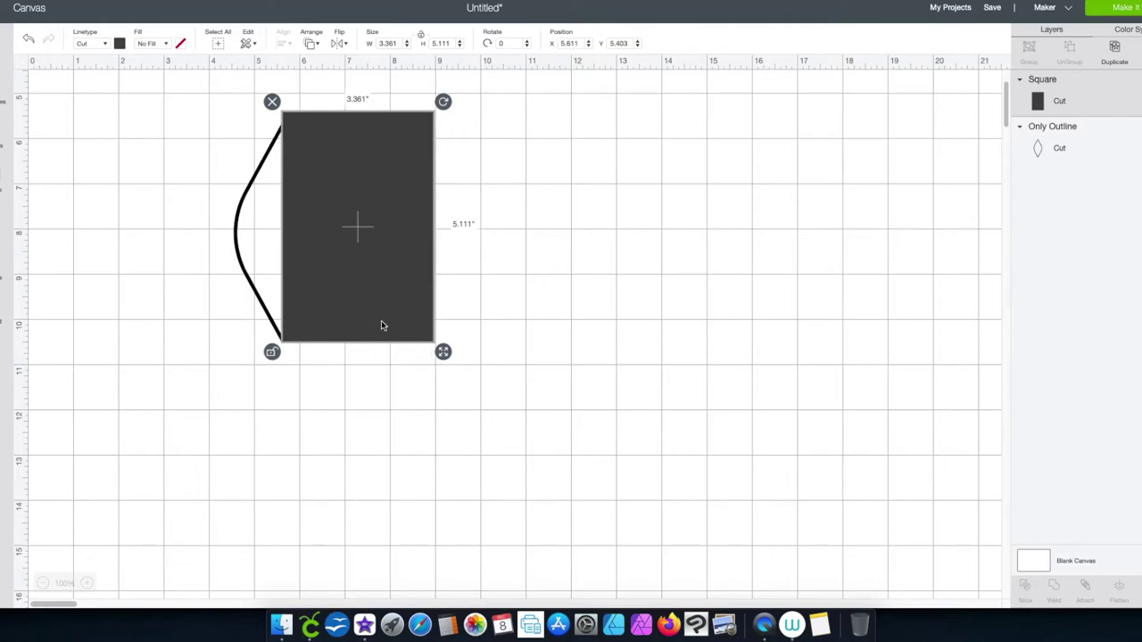
pyautogui.moveTo(443, 352); pyautogui.dragTo(443, 366)
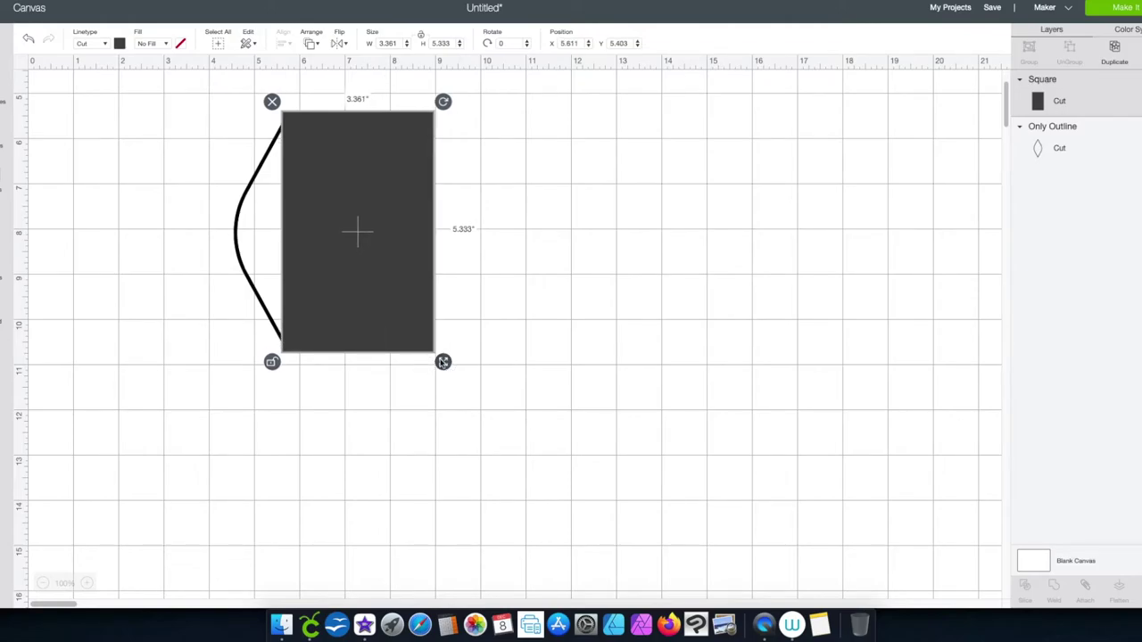
# Step: Nudge the rectangle to about X 5.625 in so its left edge lines up with the leaf outline's upper and lower points
pyautogui.click(87, 584)
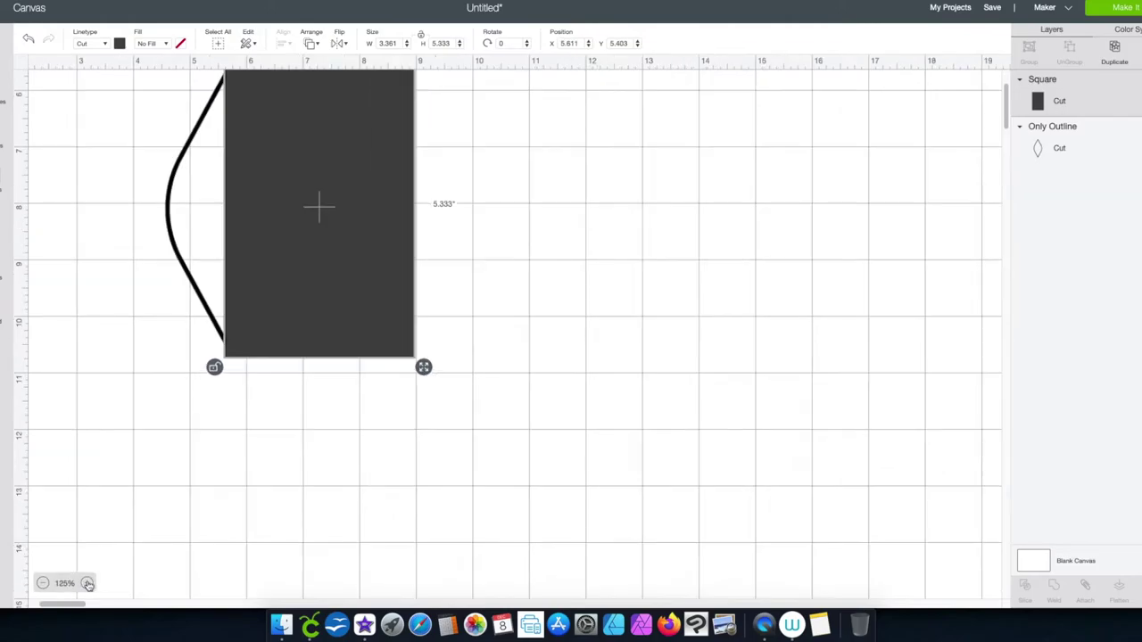
pyautogui.click(87, 584)
pyautogui.click(88, 584)
pyautogui.hscroll(-5, 136, 444)
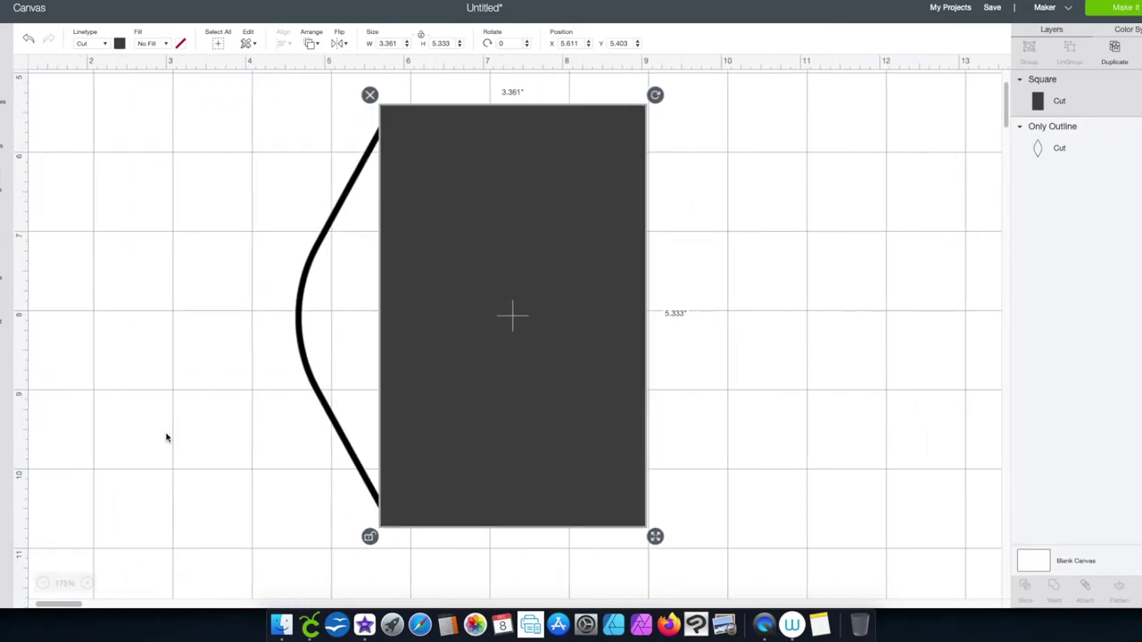
pyautogui.click(88, 584)
pyautogui.moveTo(384, 415); pyautogui.dragTo(384, 417)
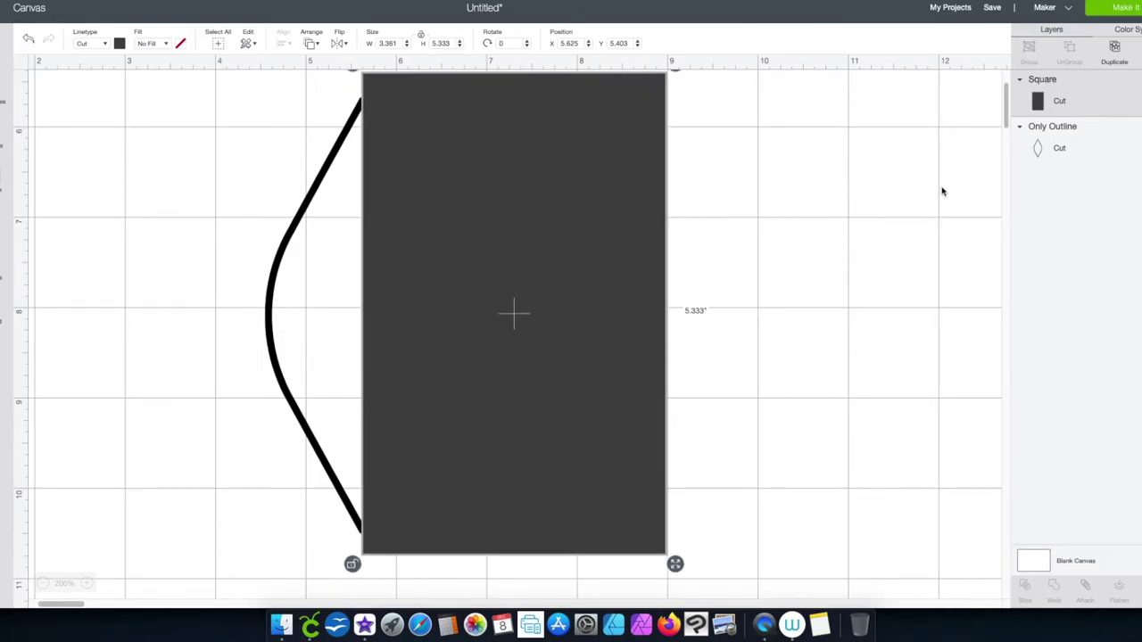
# Step: Select both the rectangle and the leaf outline and slice them
pyautogui.click(42, 585)
pyautogui.click(42, 585)
pyautogui.moveTo(730, 525); pyautogui.dragTo(283, 100)
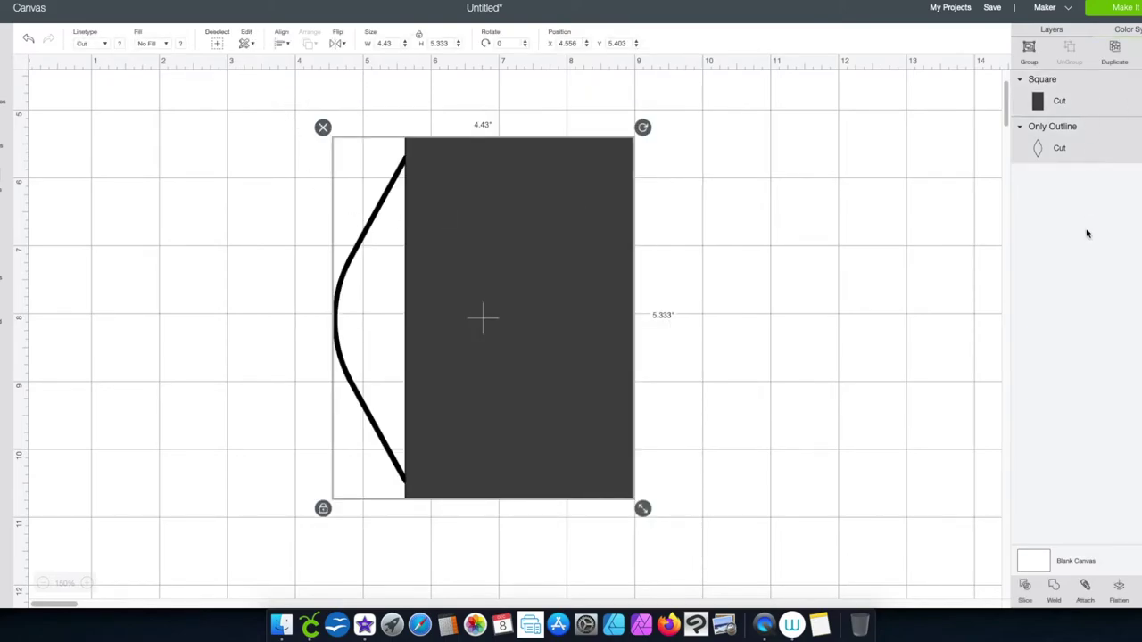
pyautogui.click(1027, 586)
# Step: Move the sliced rectangle aside to about X 7.01 in to inspect the cut, and undo the move
pyautogui.moveTo(583, 413); pyautogui.dragTo(674, 421)
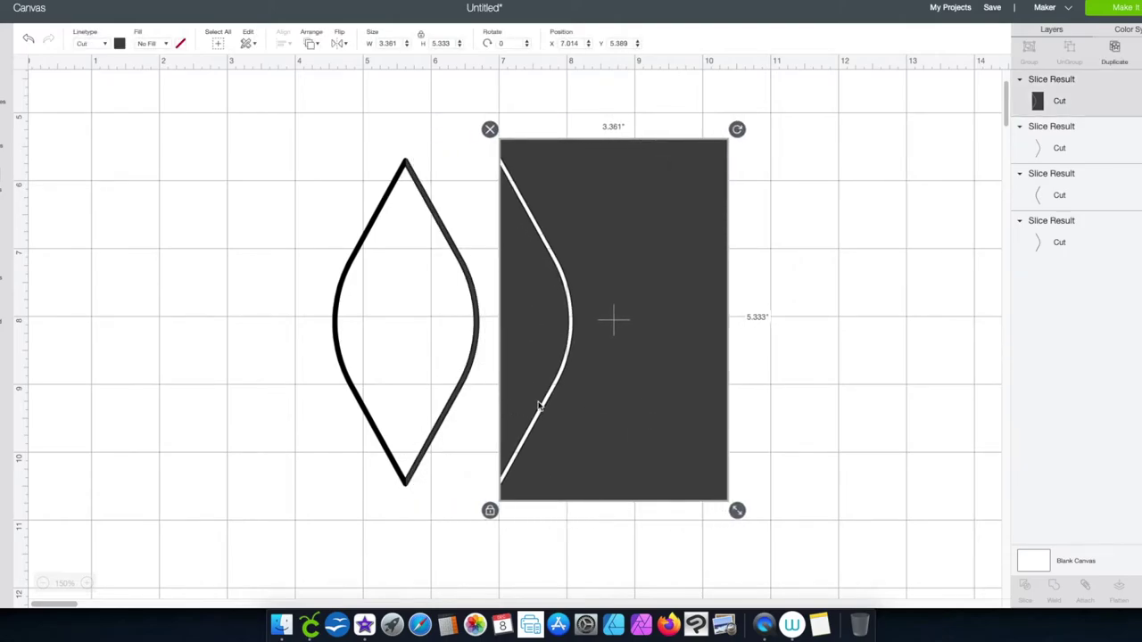
pyautogui.click(27, 41)
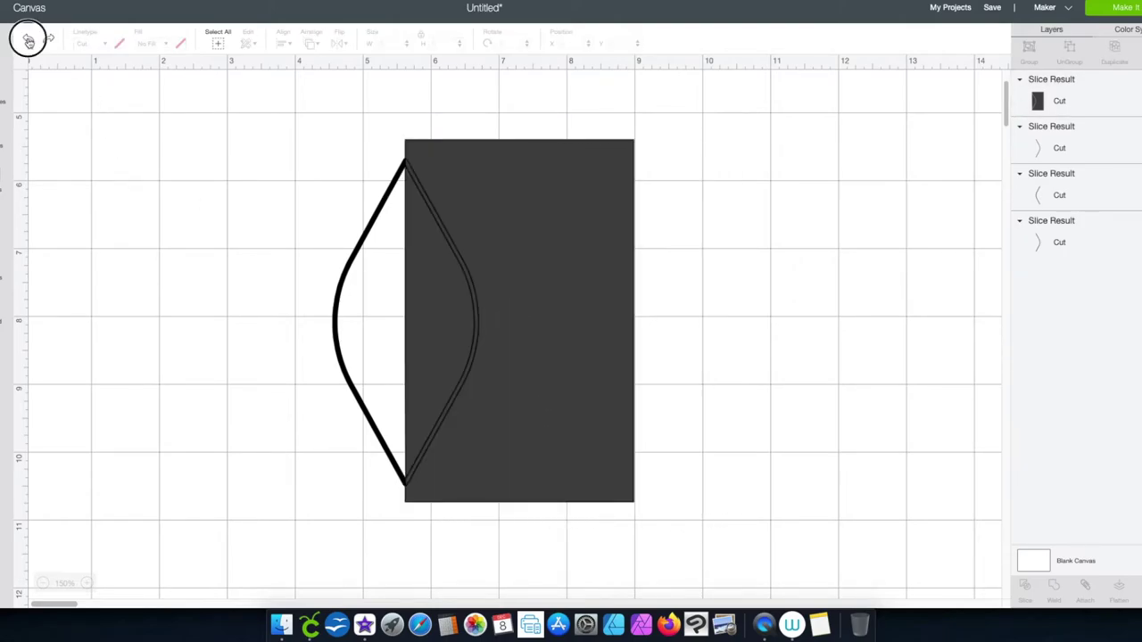